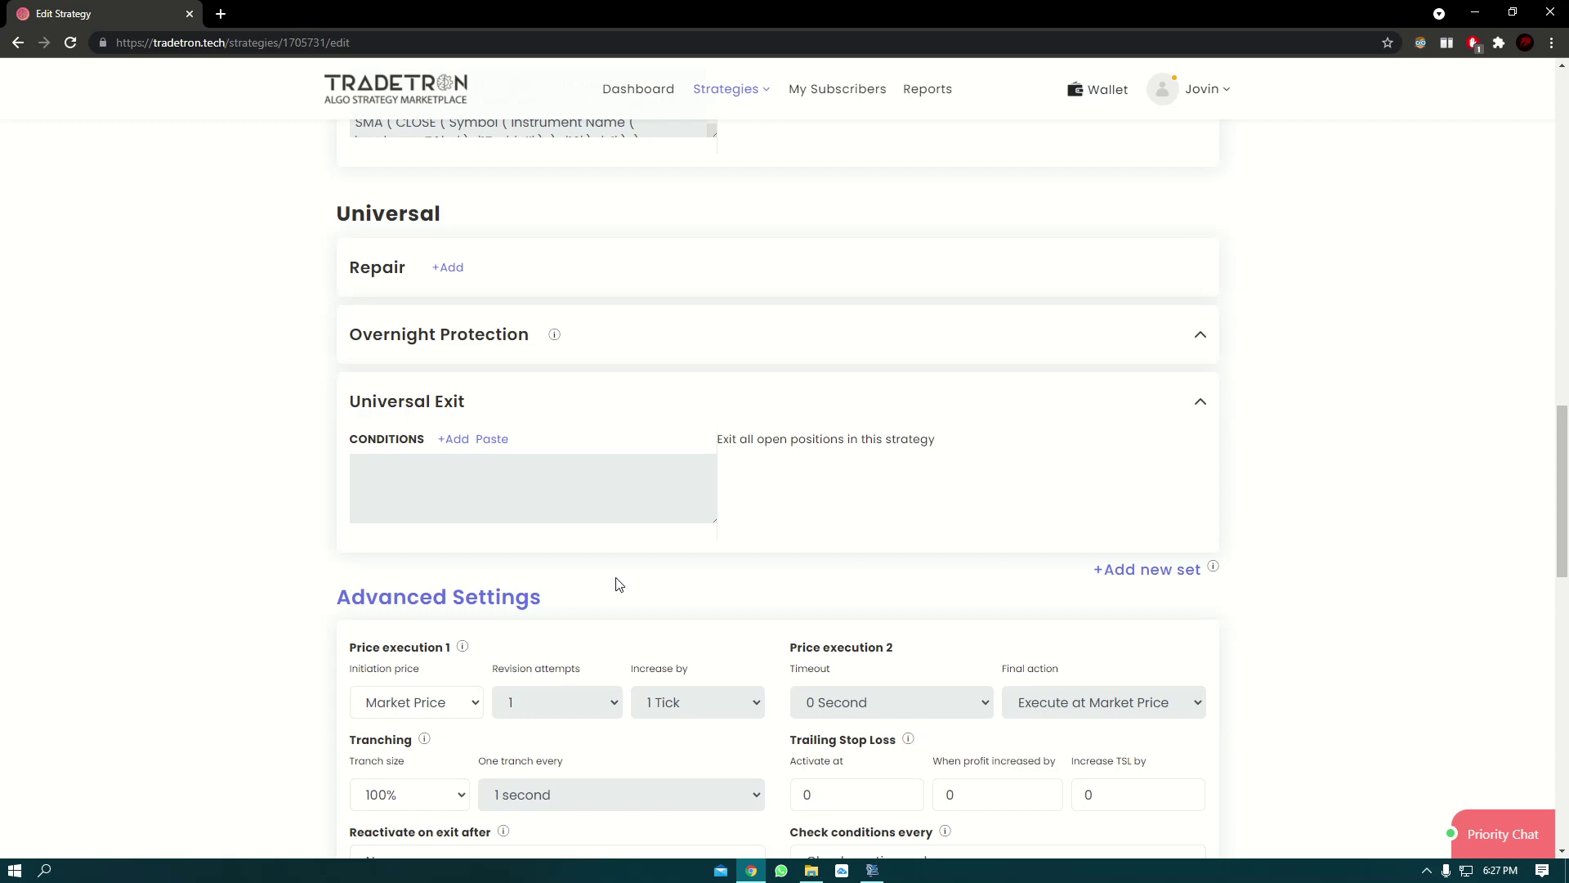
- Review the strategy's Entry, Universal Exit and Advanced Settings sections without changing anything
{"action": "scroll", "coordinate": [678, 546], "scroll_direction": "up", "scroll_amount": 15}
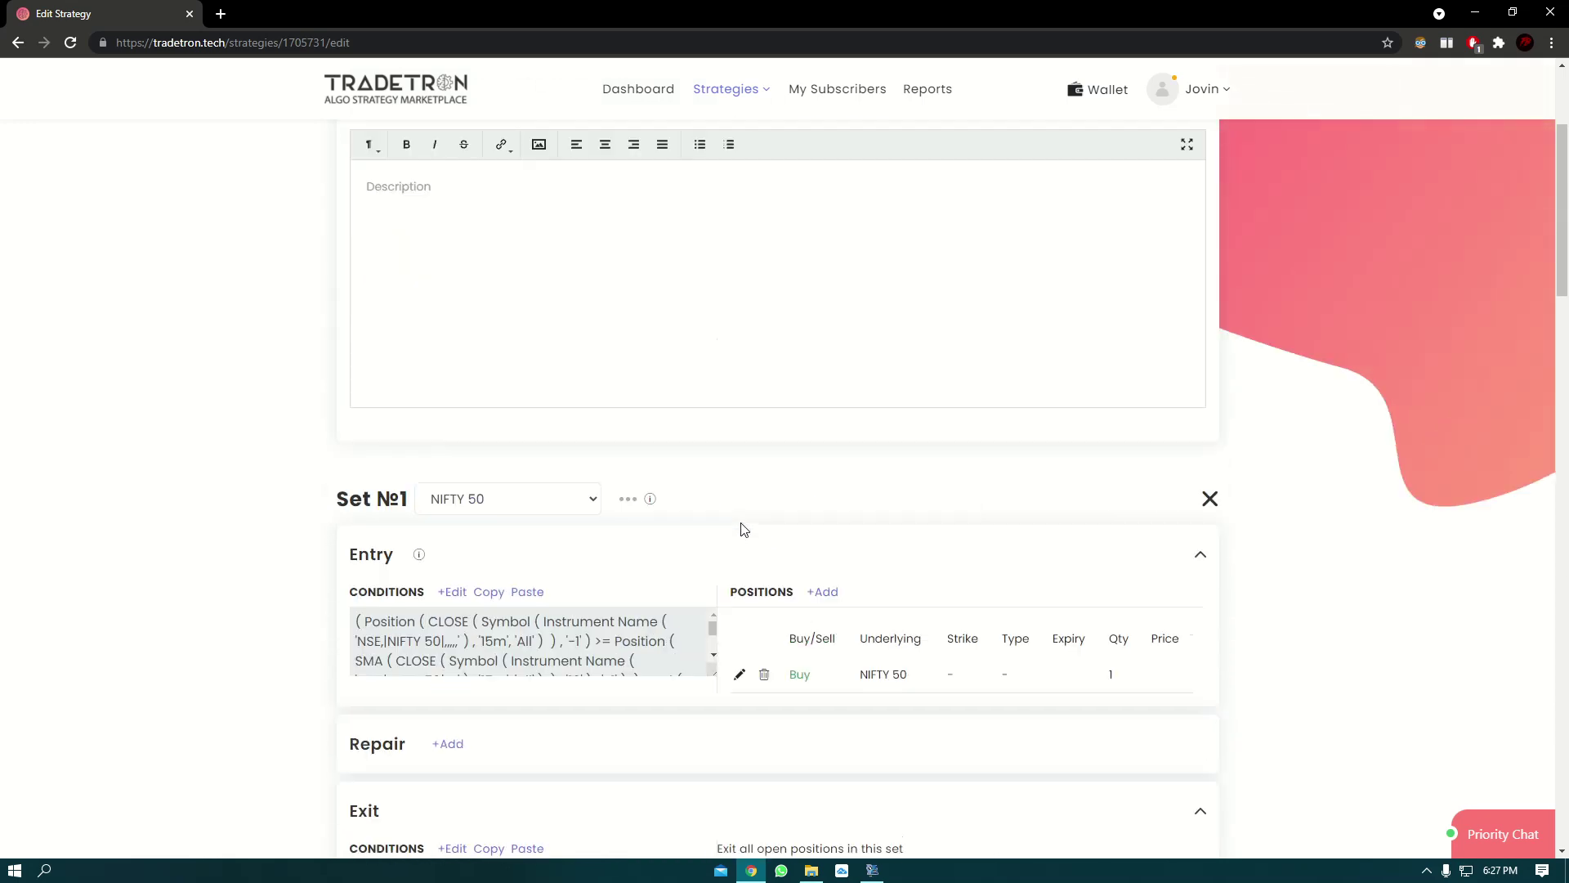
{"action": "scroll", "coordinate": [744, 530], "scroll_direction": "down", "scroll_amount": 3}
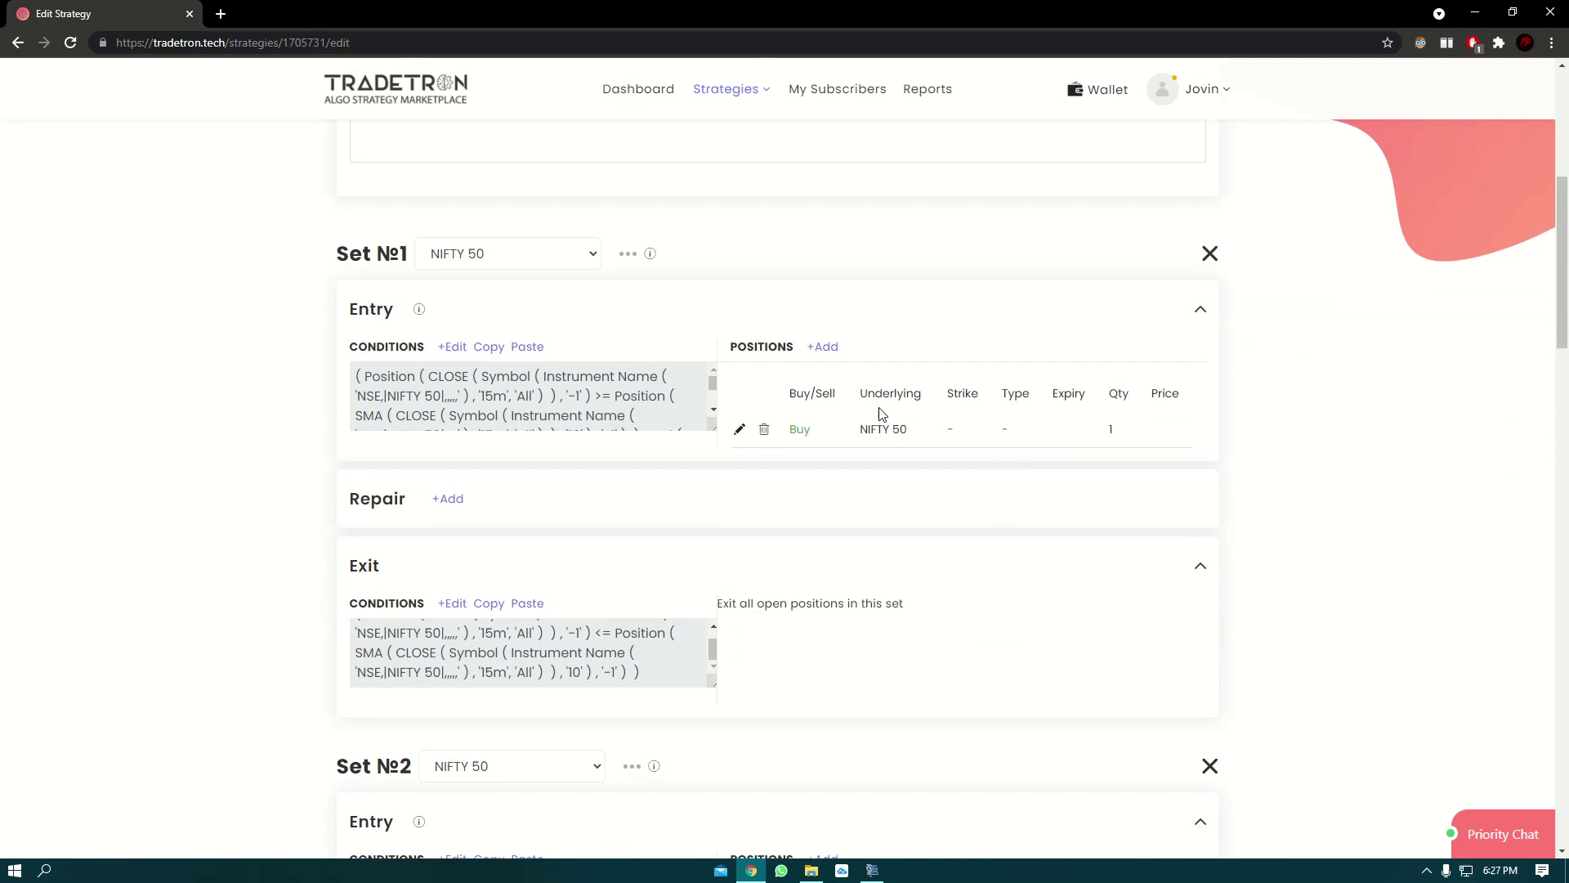
{"action": "left_click_drag", "start_coordinate": [406, 316], "coordinate": [370, 312]}
{"action": "scroll", "coordinate": [730, 344], "scroll_direction": "down", "scroll_amount": 5}
{"action": "left_click_drag", "start_coordinate": [402, 417], "coordinate": [335, 418]}
{"action": "left_click", "coordinate": [528, 372]}
{"action": "left_click", "coordinate": [1011, 387]}
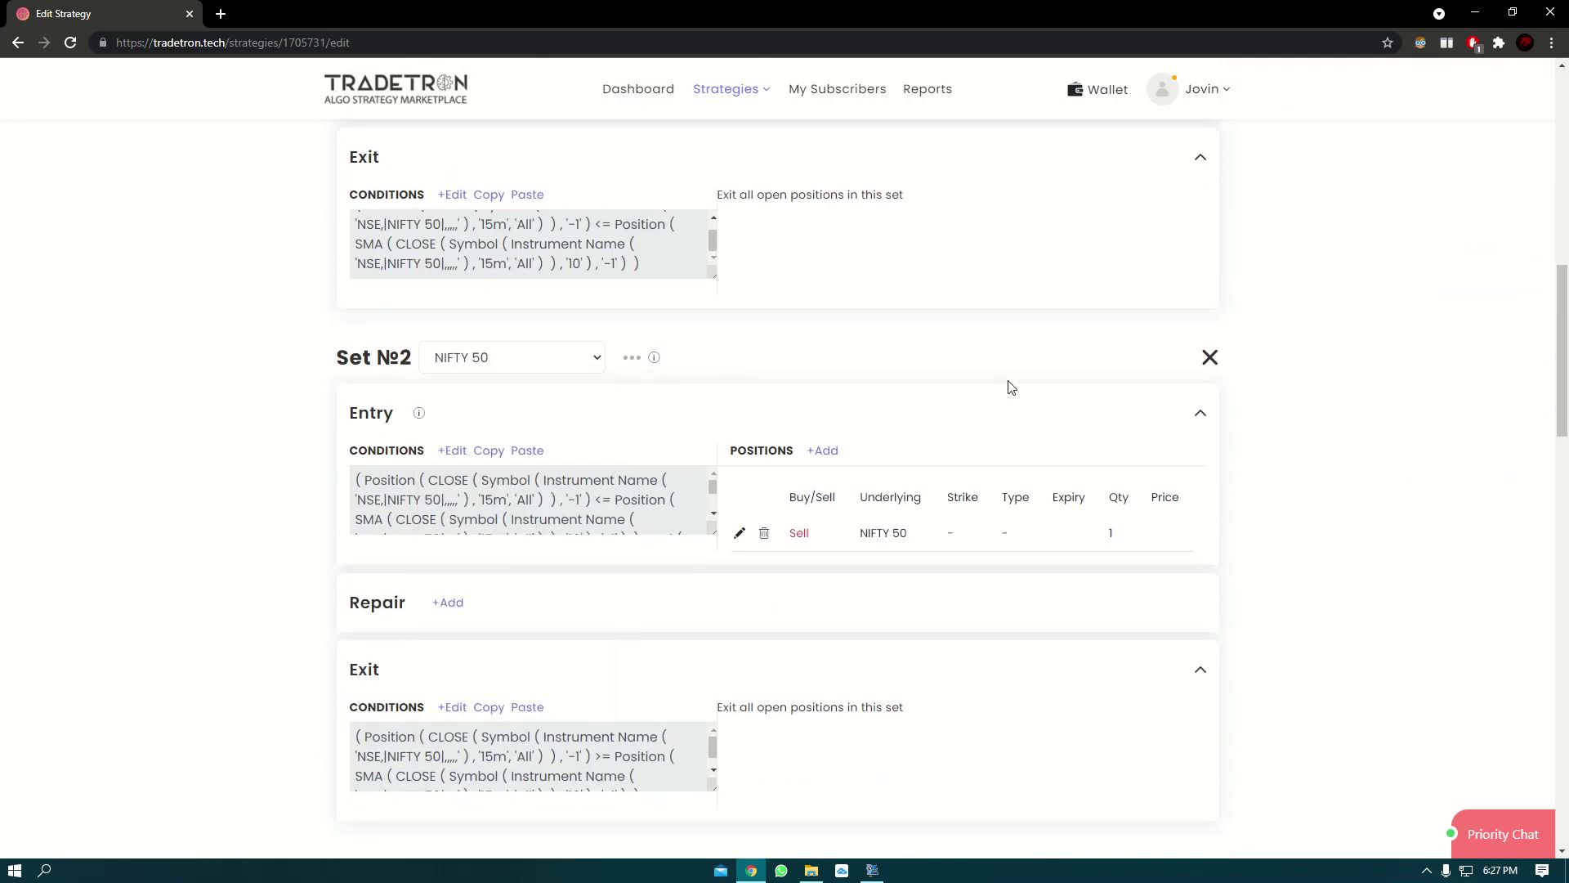
{"action": "scroll", "coordinate": [1011, 387], "scroll_direction": "down", "scroll_amount": 6}
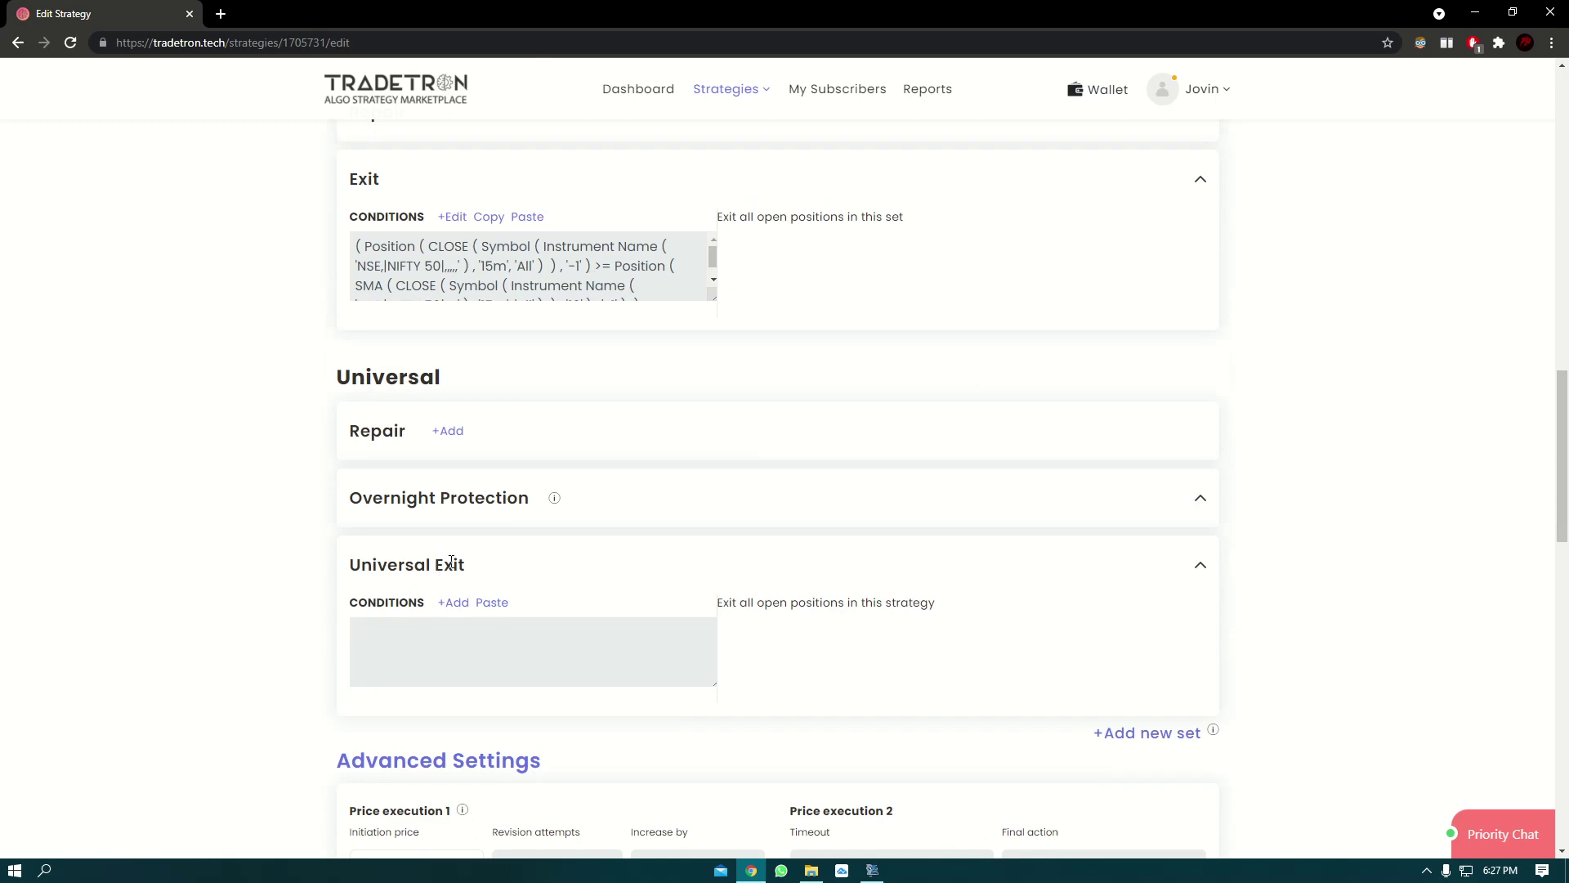
{"action": "left_click_drag", "start_coordinate": [497, 564], "coordinate": [337, 567]}
{"action": "left_click", "coordinate": [526, 546]}
{"action": "scroll", "coordinate": [527, 546], "scroll_direction": "down", "scroll_amount": 7}
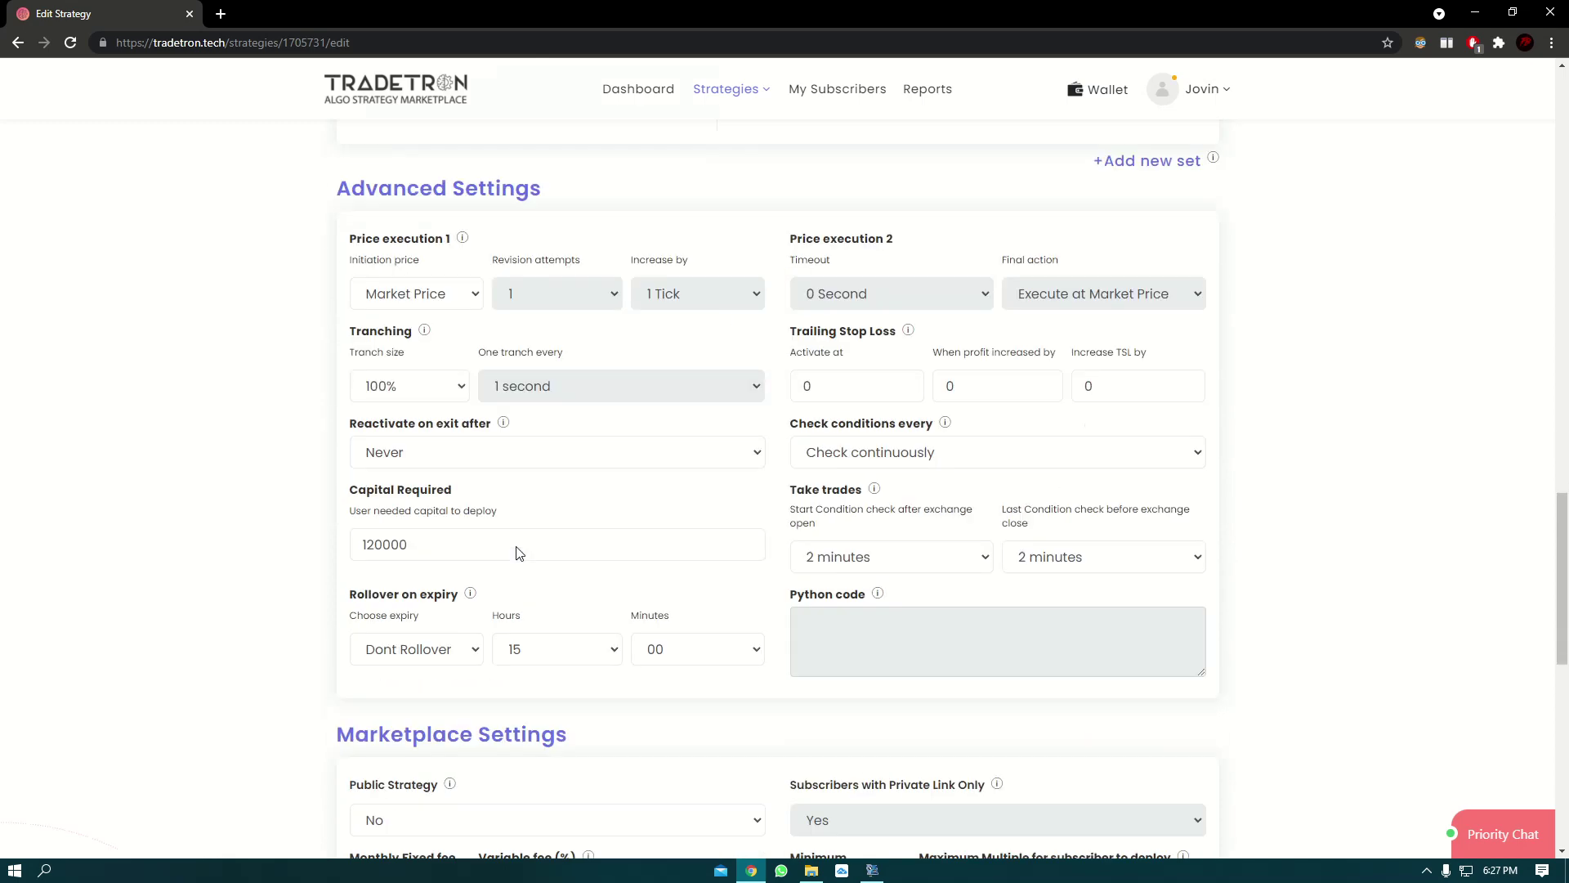
{"action": "left_click_drag", "start_coordinate": [587, 199], "coordinate": [329, 202]}
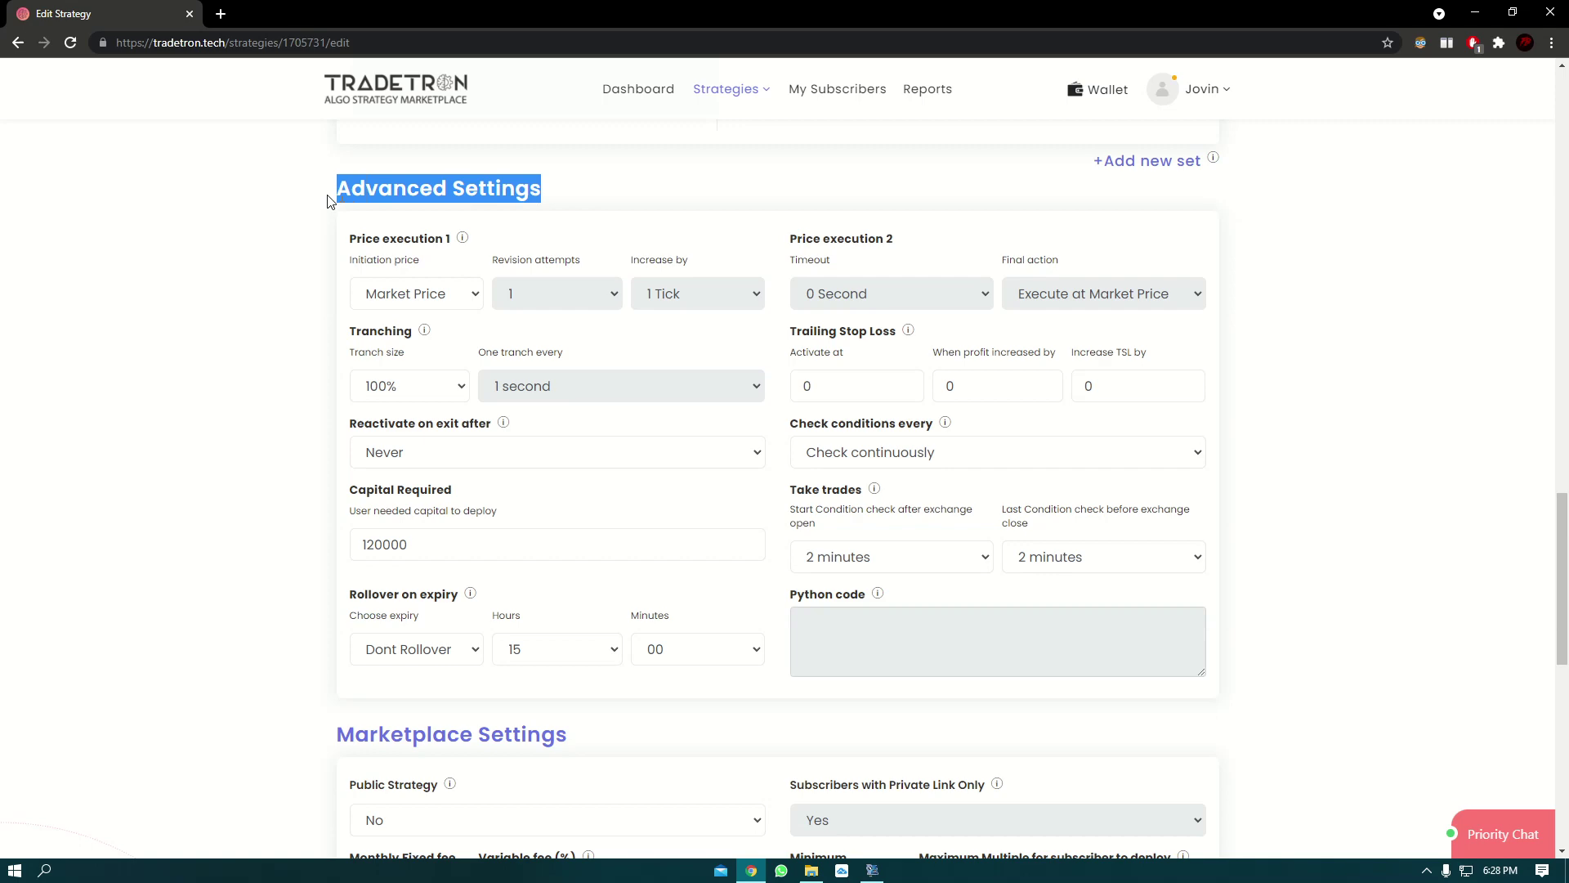
{"action": "scroll", "coordinate": [710, 372], "scroll_direction": "down", "scroll_amount": 3}
{"action": "scroll", "coordinate": [746, 333], "scroll_direction": "up", "scroll_amount": 3}
{"action": "scroll", "coordinate": [1001, 501], "scroll_direction": "up", "scroll_amount": 6}
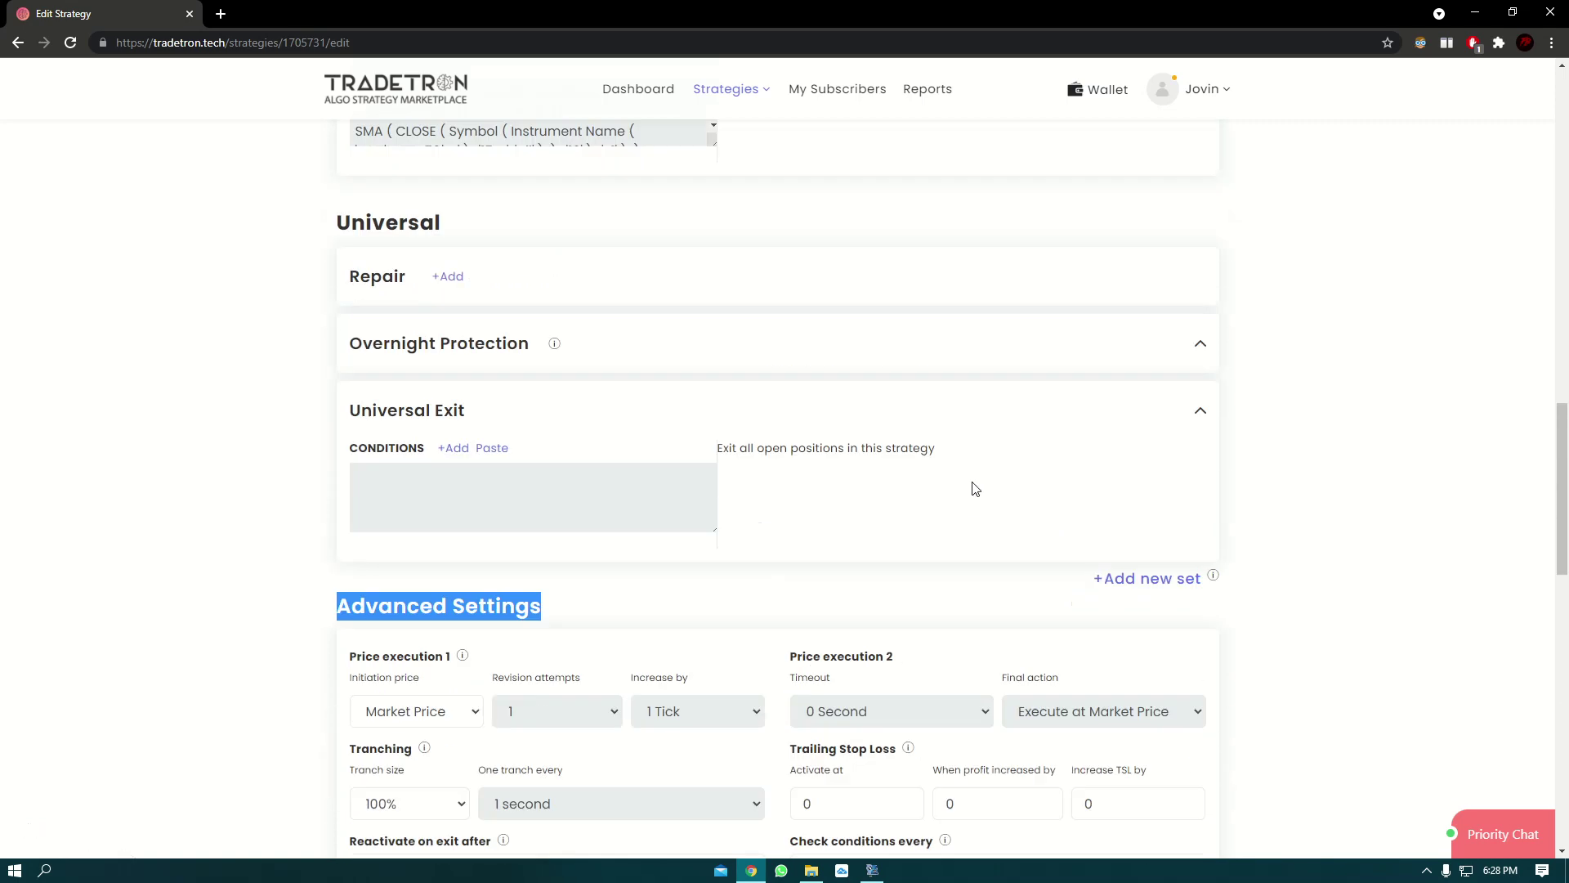
{"action": "left_click_drag", "start_coordinate": [469, 484], "coordinate": [350, 484]}
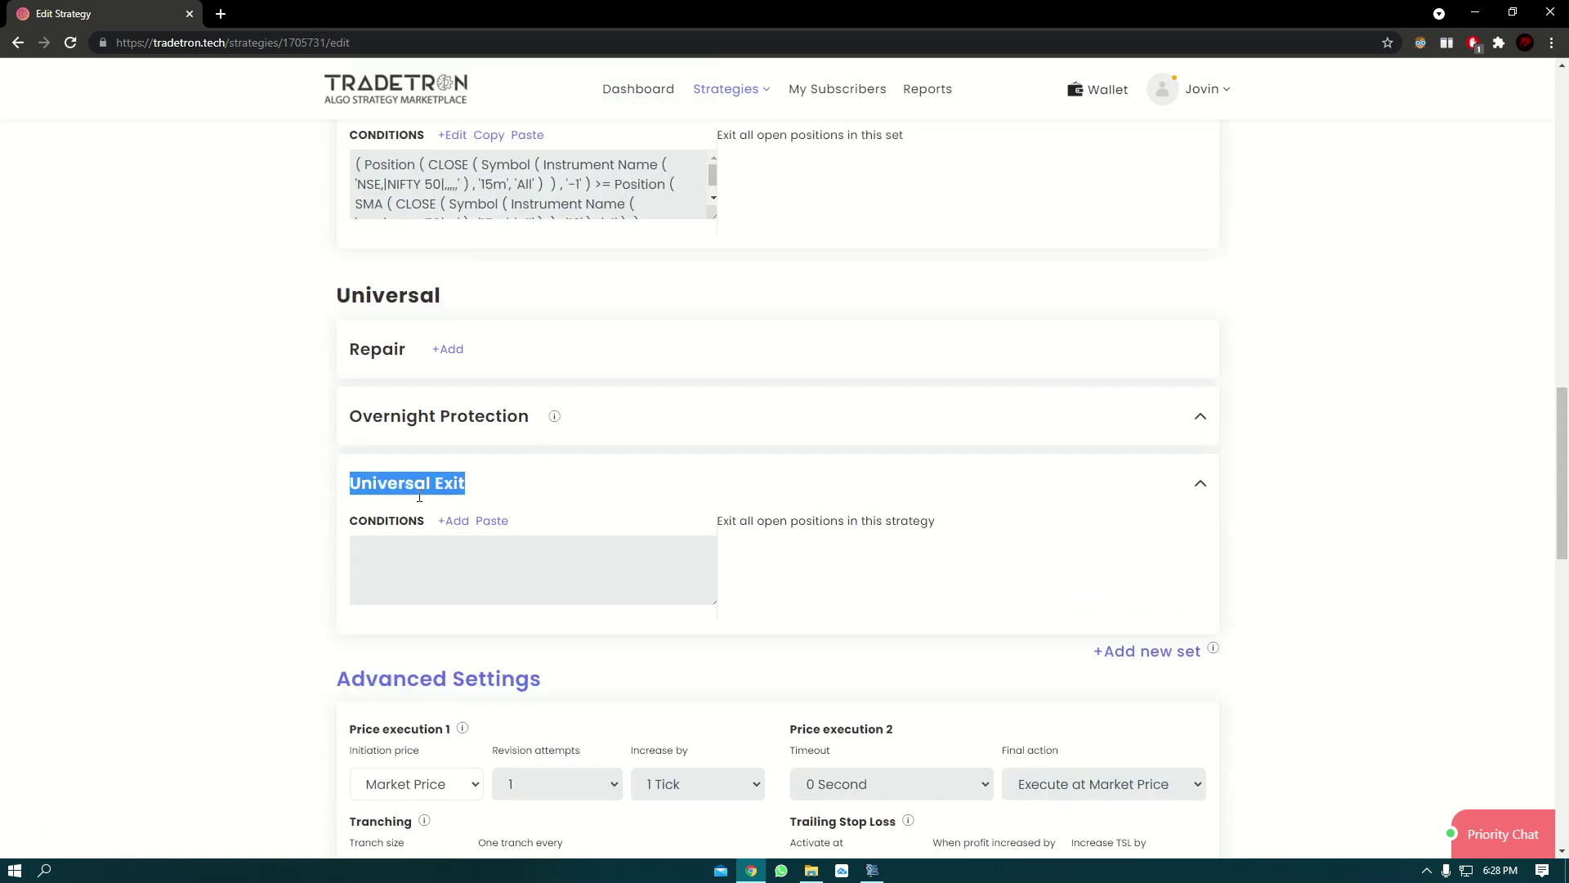
{"action": "left_click", "coordinate": [436, 536]}
- Start a new Universal Exit condition rule using Time on the NSE exchange
{"action": "left_click", "coordinate": [452, 521]}
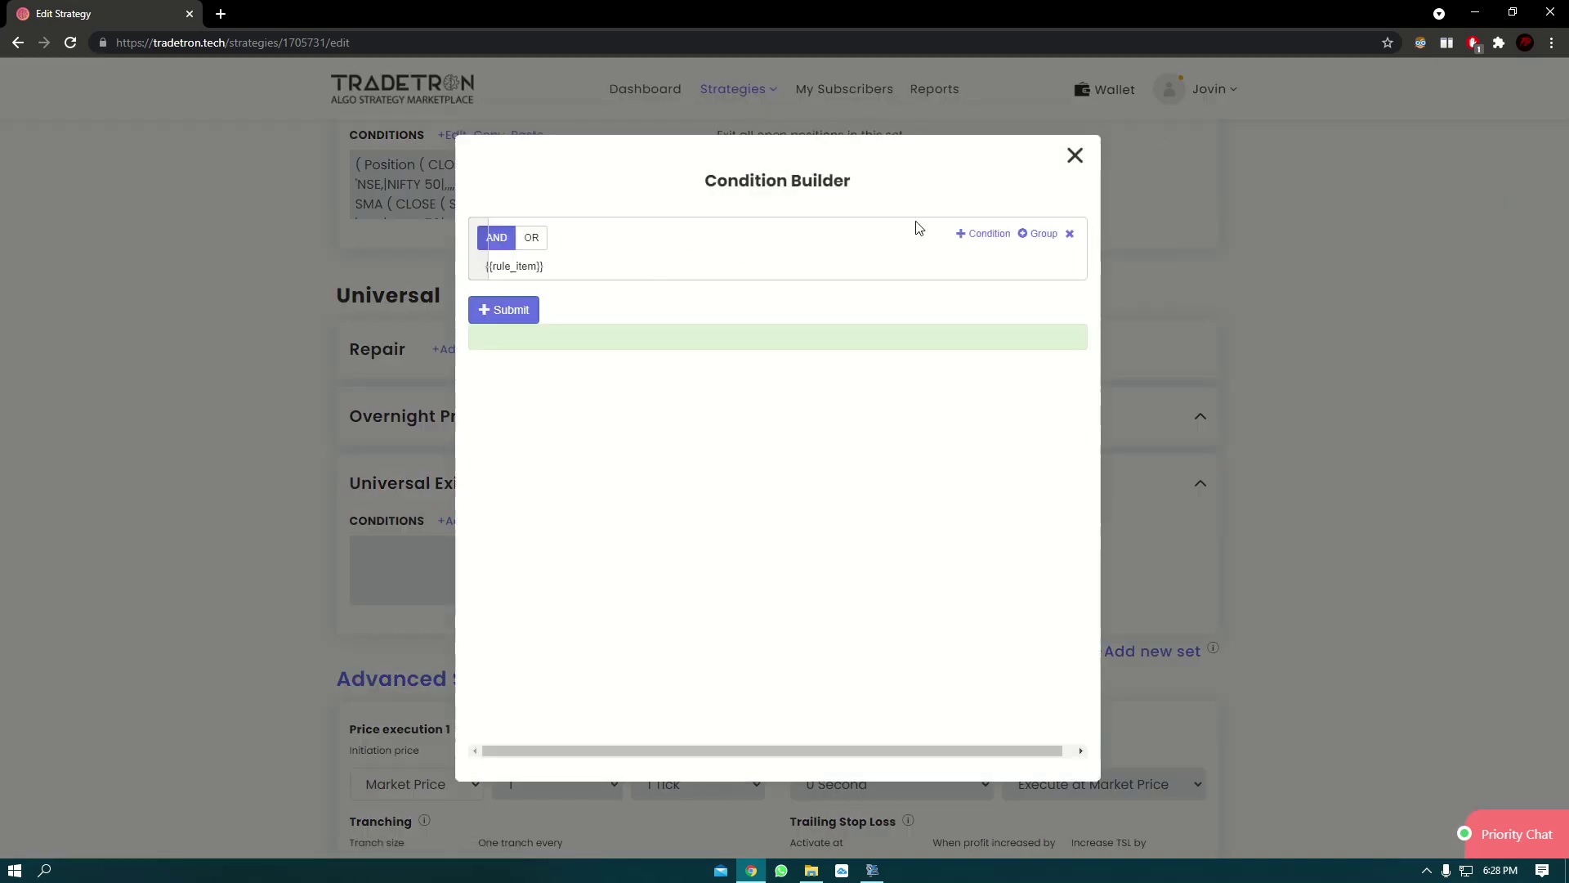
{"action": "left_click", "coordinate": [983, 234]}
{"action": "left_click", "coordinate": [591, 288]}
{"action": "type", "text": "time"}
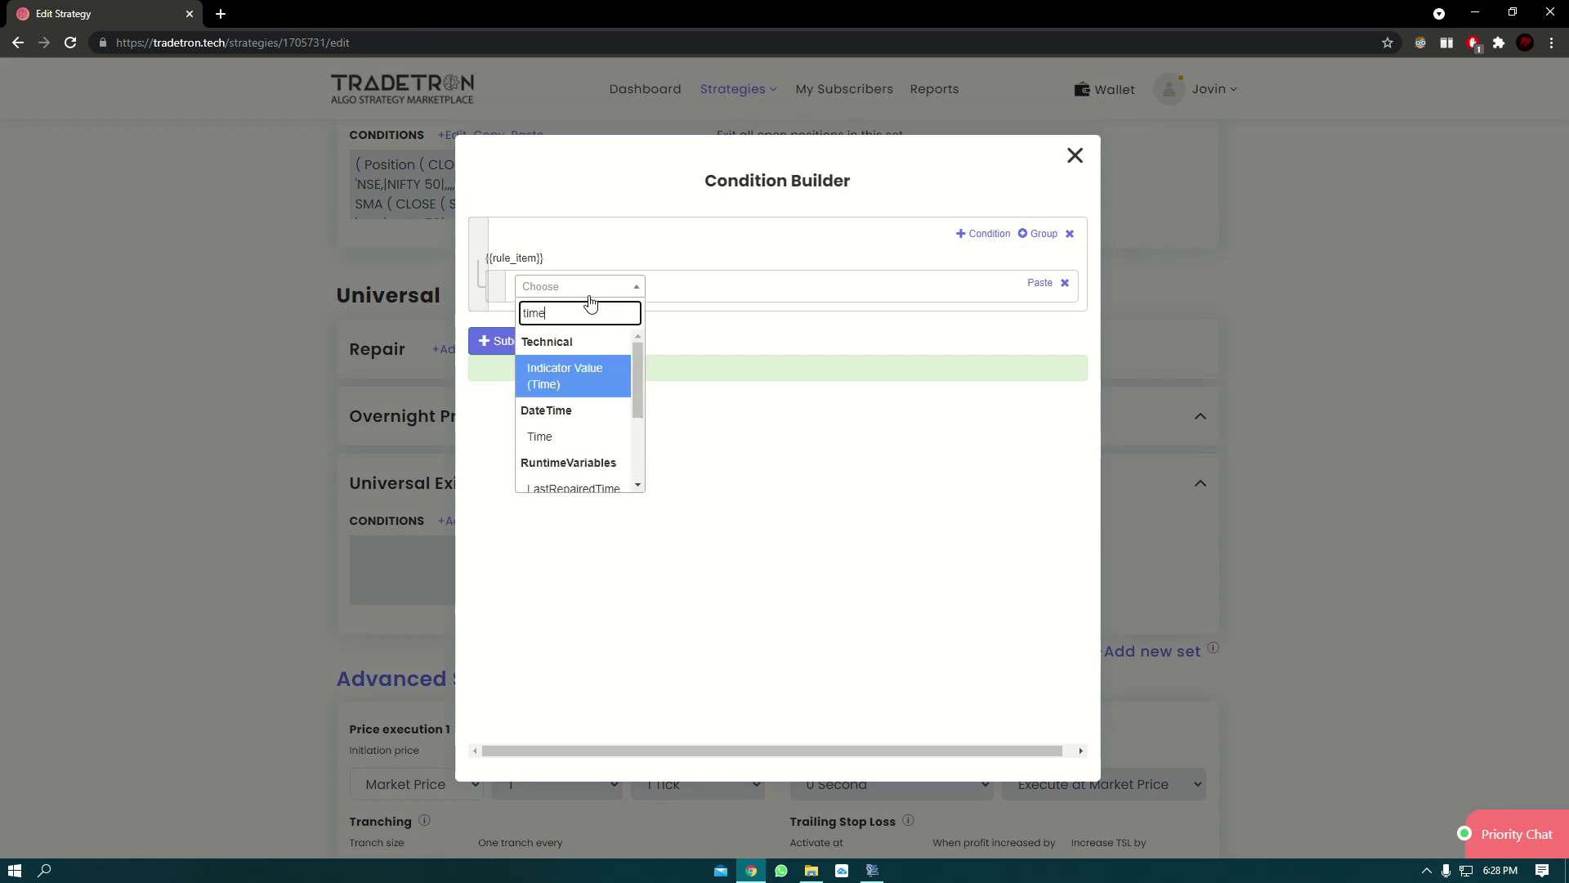
{"action": "key", "text": "Down"}
{"action": "key", "text": "Return"}
{"action": "left_click", "coordinate": [838, 616]}
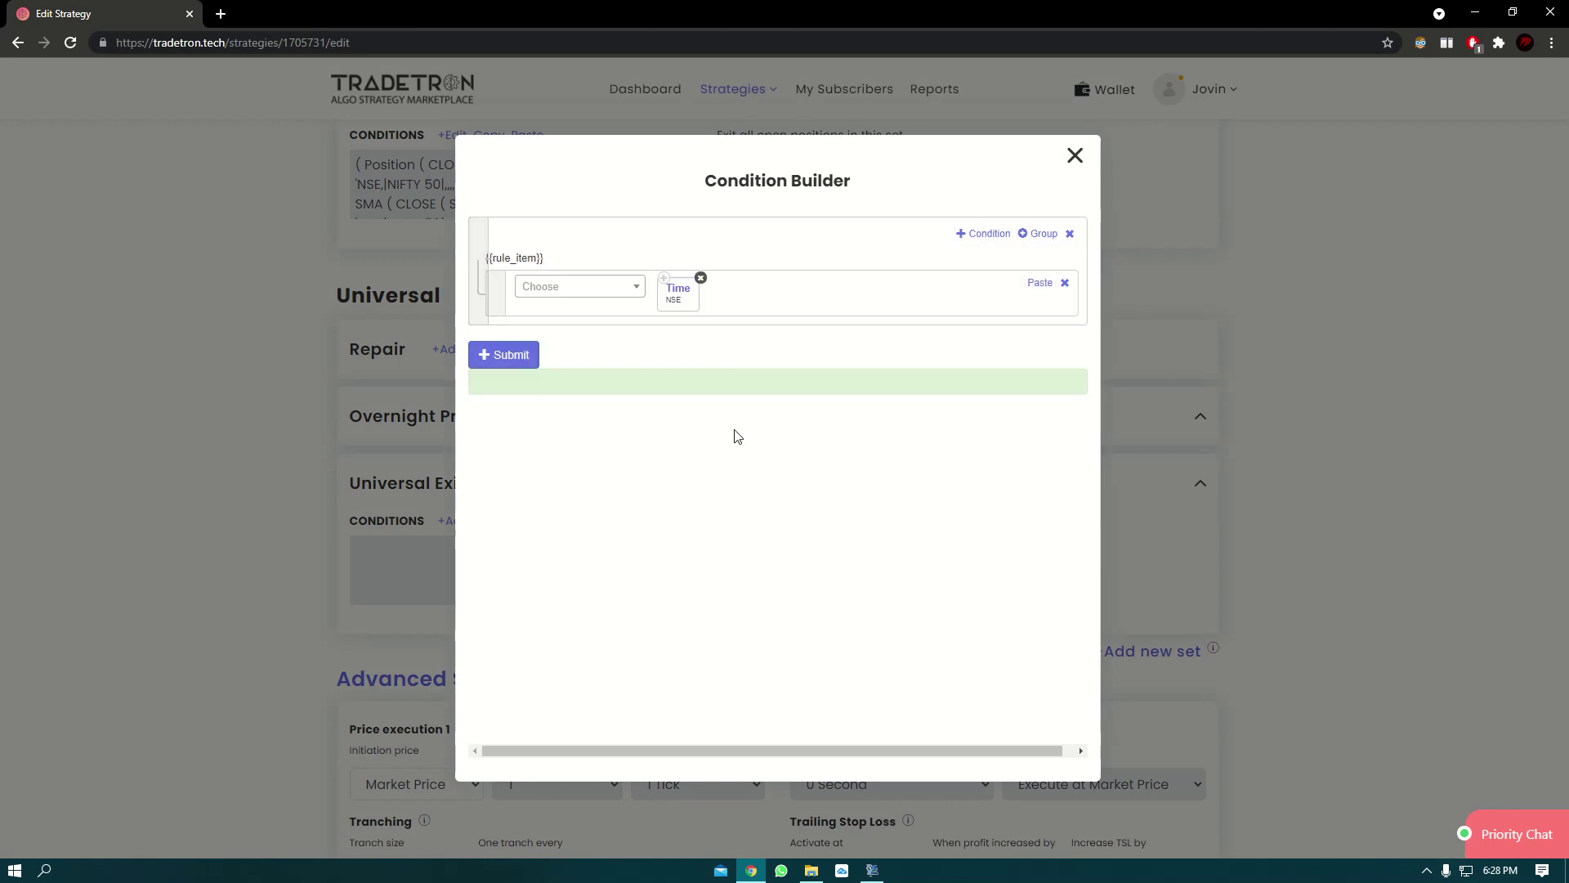
- Complete the condition as >= Number 1500 and submit it
{"action": "left_click", "coordinate": [589, 286]}
{"action": "type", "text": ">"}
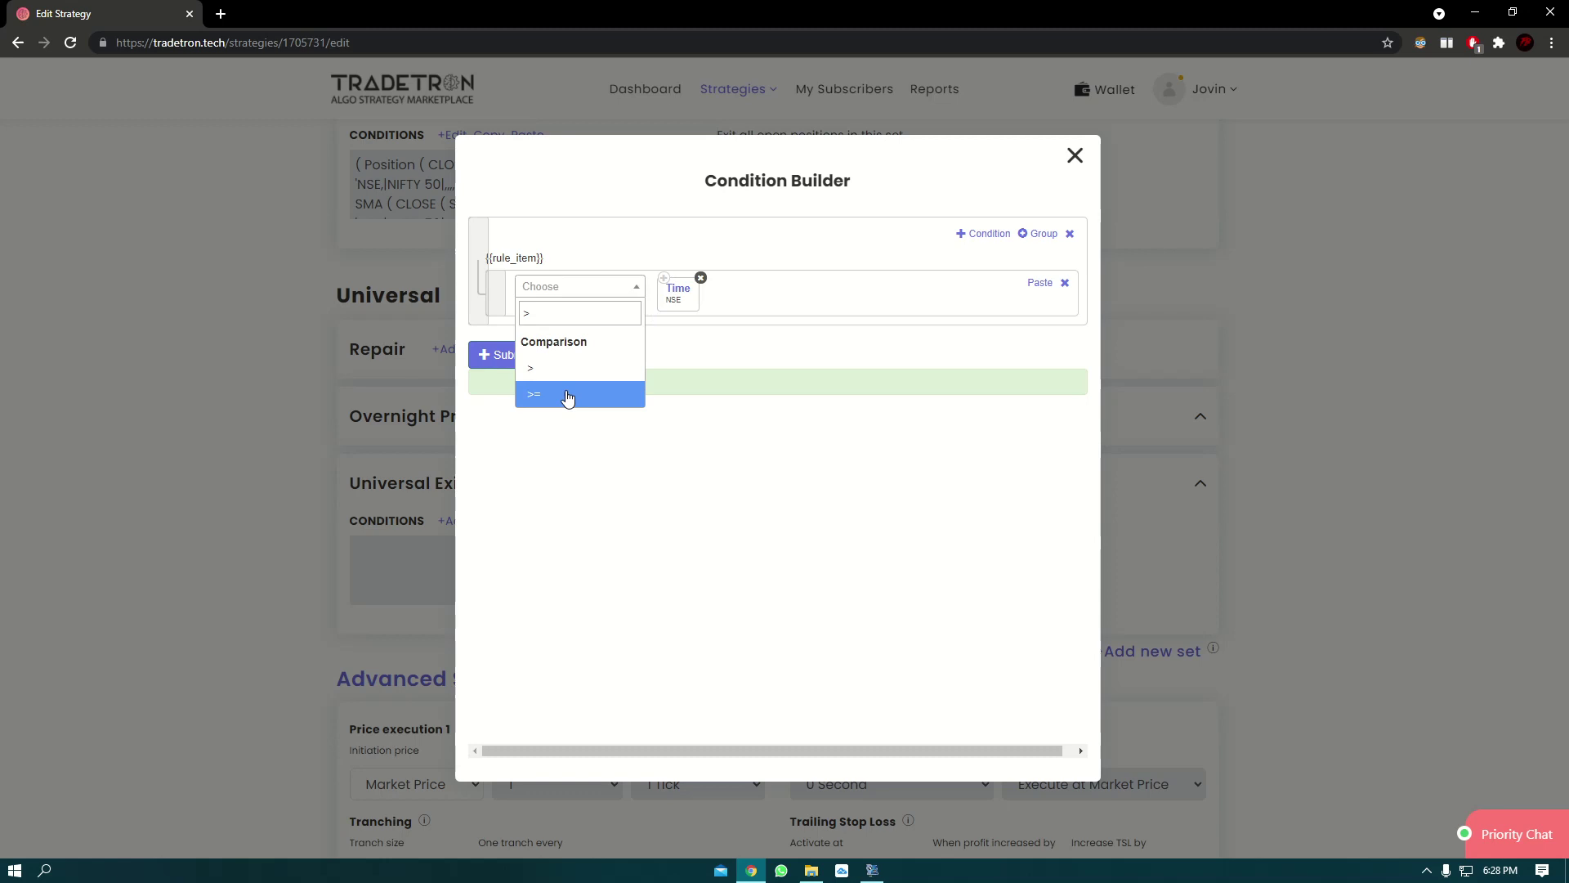
{"action": "left_click", "coordinate": [570, 394]}
{"action": "left_click", "coordinate": [593, 288]}
{"action": "type", "text": "num"}
{"action": "left_click", "coordinate": [568, 427]}
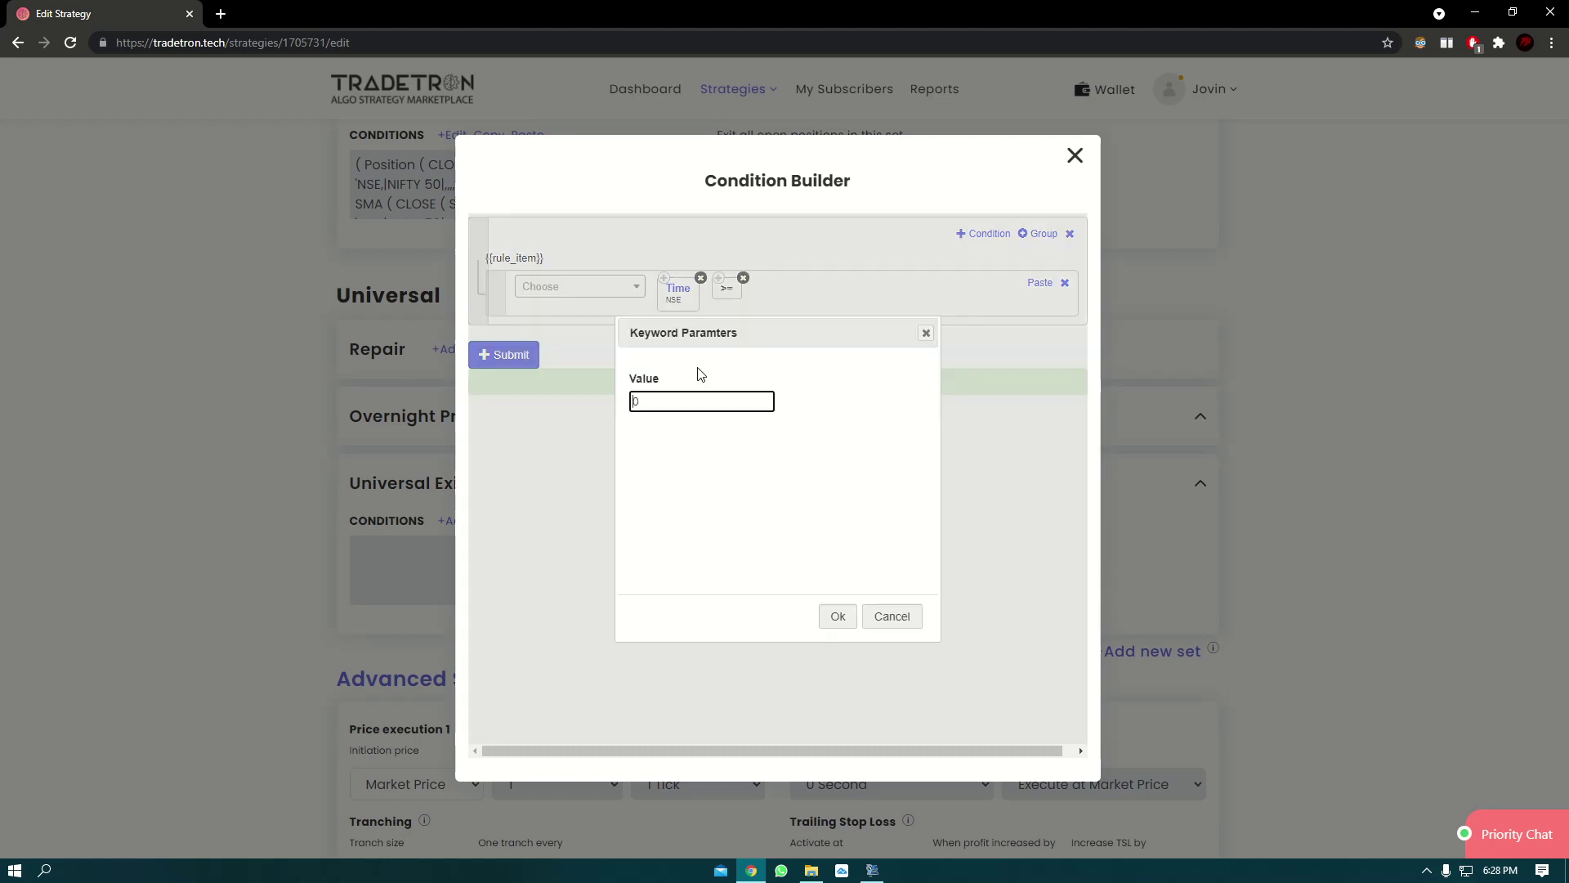
{"action": "type", "text": "1500"}
{"action": "left_click", "coordinate": [833, 616]}
{"action": "left_click", "coordinate": [511, 355]}
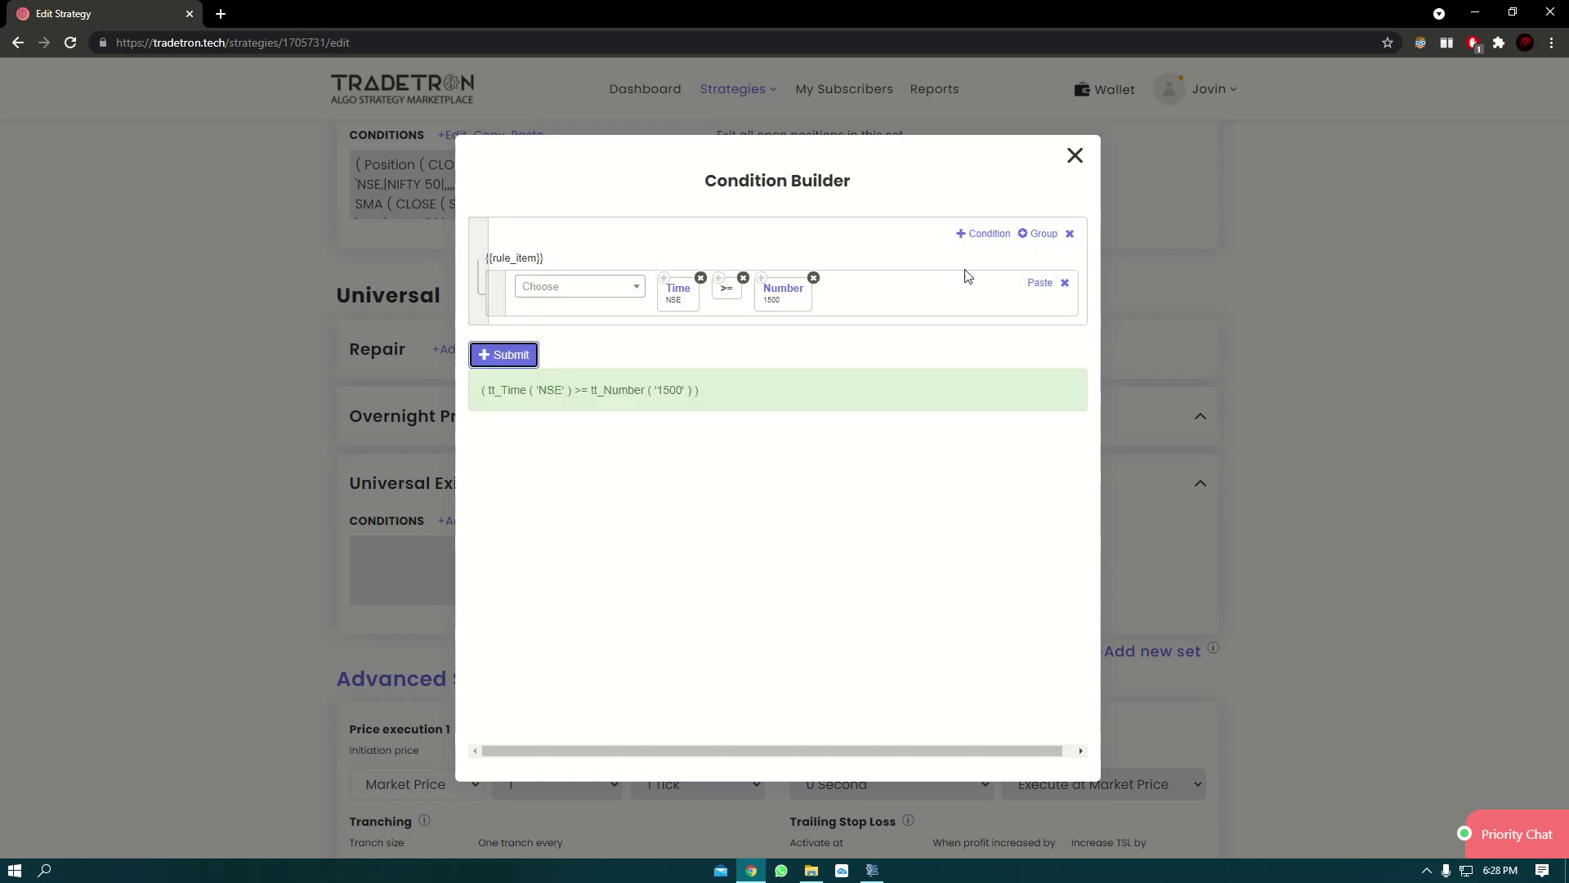
{"action": "left_click", "coordinate": [1074, 156]}
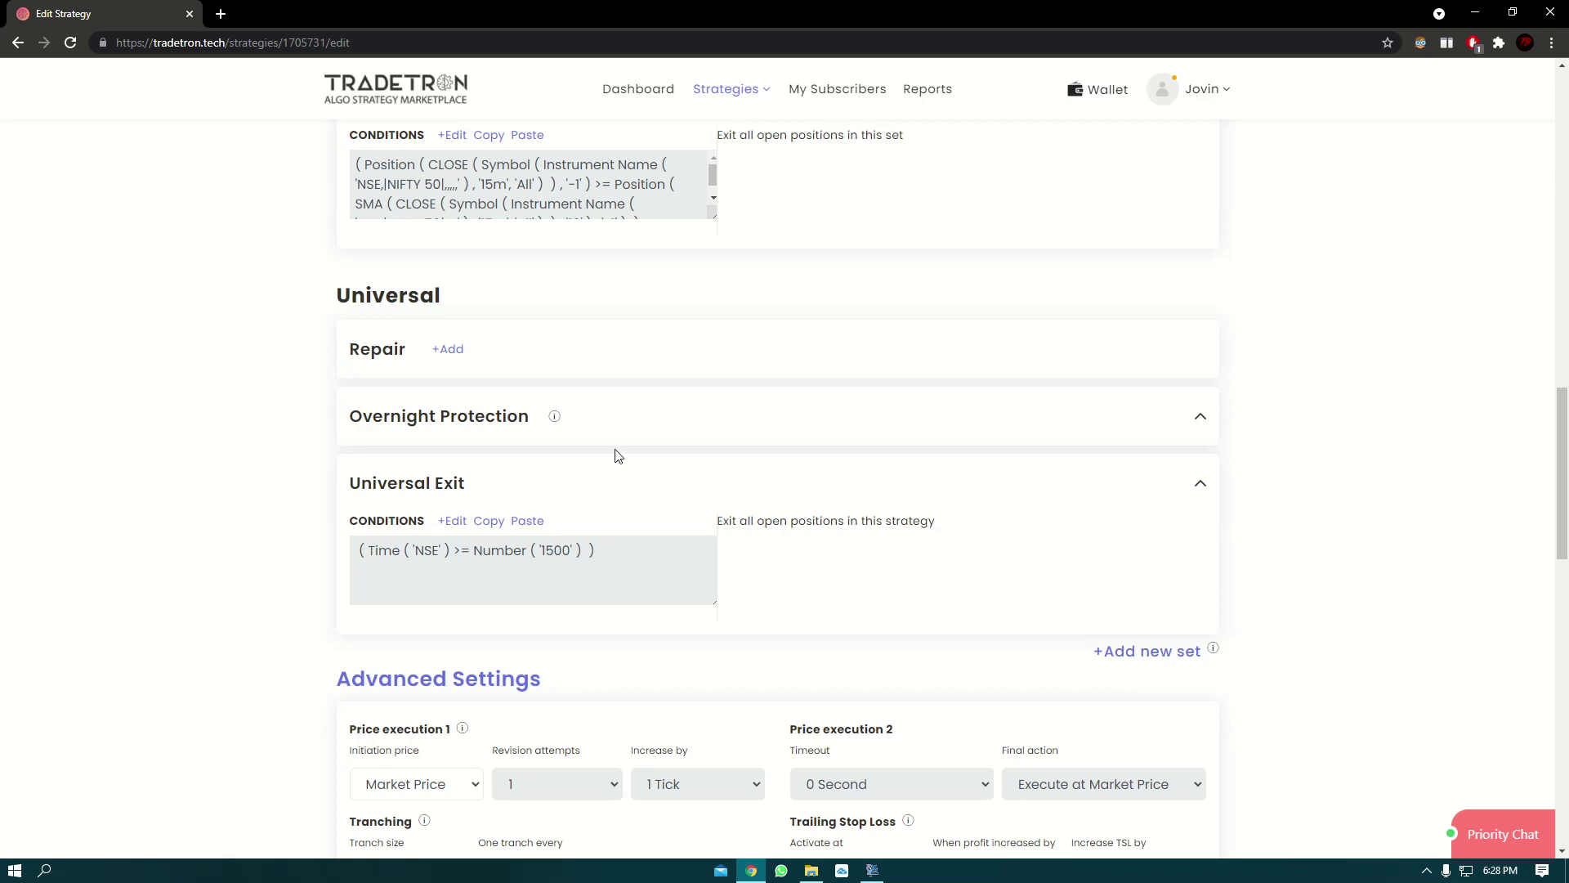
- Review the Entry and Exit sections of Set №1 and Set №2
{"action": "scroll", "coordinate": [617, 452], "scroll_direction": "up", "scroll_amount": 10}
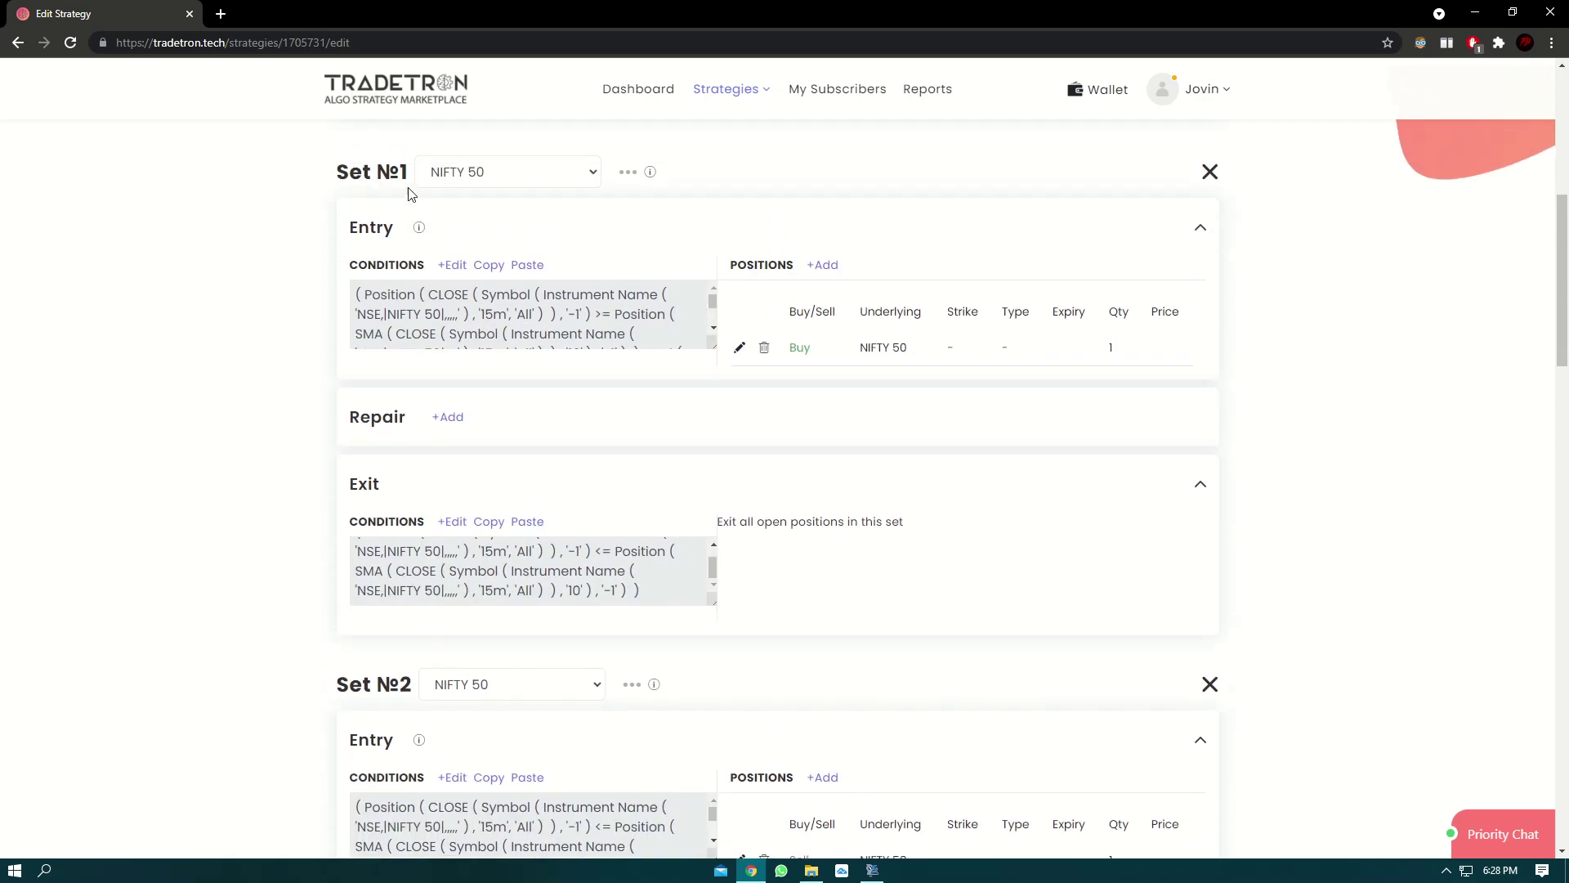
{"action": "left_click_drag", "start_coordinate": [390, 487], "coordinate": [340, 488]}
{"action": "left_click", "coordinate": [469, 471]}
{"action": "left_click", "coordinate": [376, 482]}
{"action": "left_click_drag", "start_coordinate": [721, 520], "coordinate": [903, 521]}
{"action": "triple_click", "coordinate": [719, 522]}
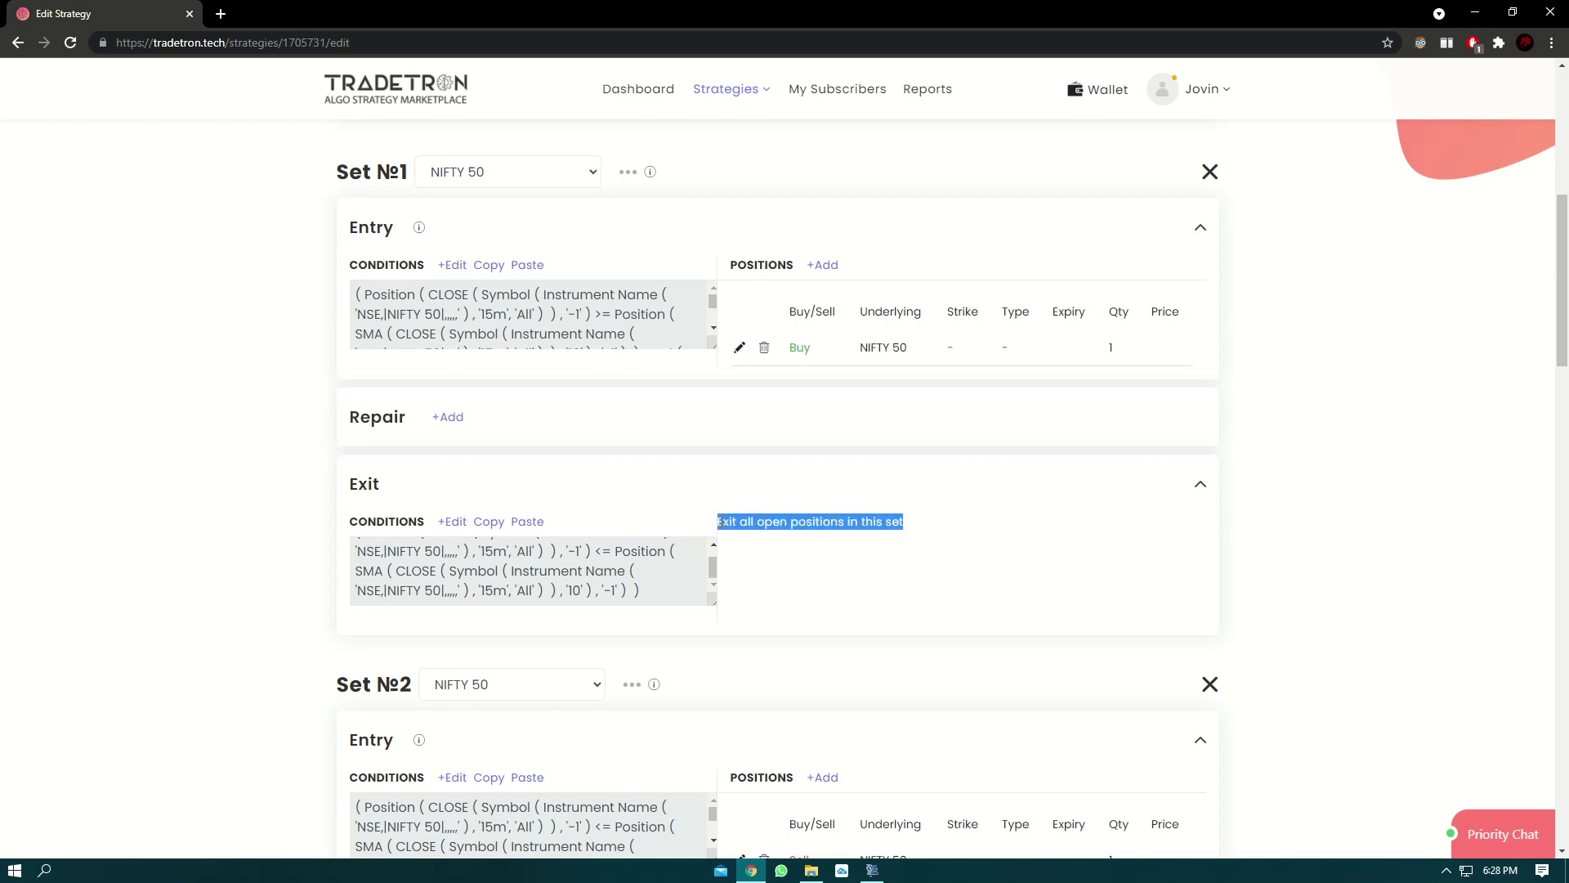
{"action": "scroll", "coordinate": [768, 491], "scroll_direction": "down", "scroll_amount": 5}
{"action": "left_click_drag", "start_coordinate": [411, 274], "coordinate": [304, 294]}
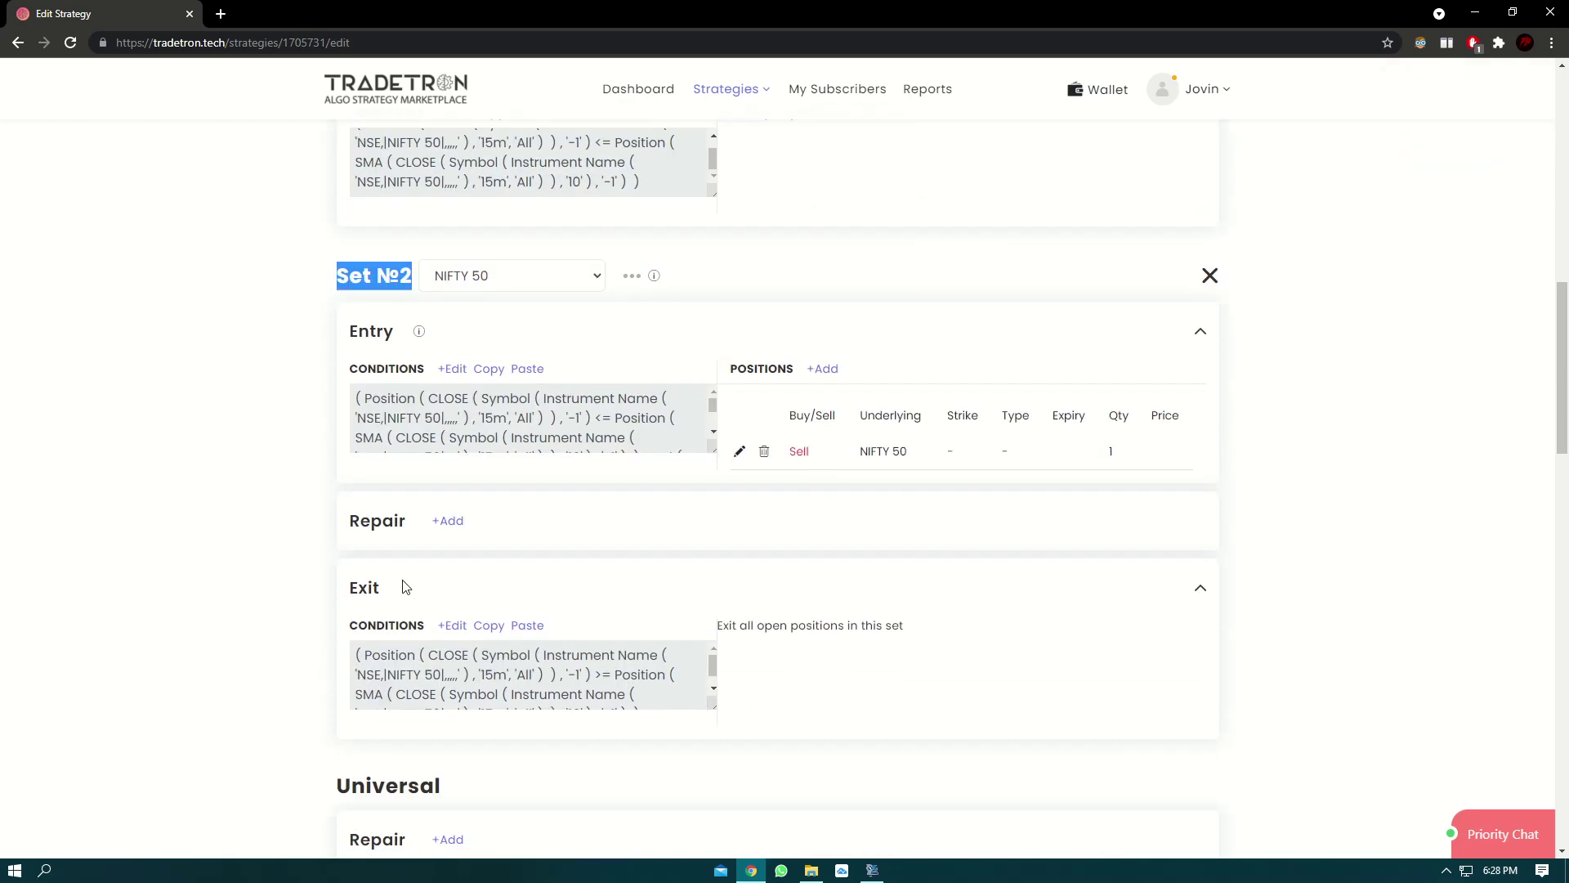
{"action": "left_click_drag", "start_coordinate": [407, 587], "coordinate": [343, 589]}
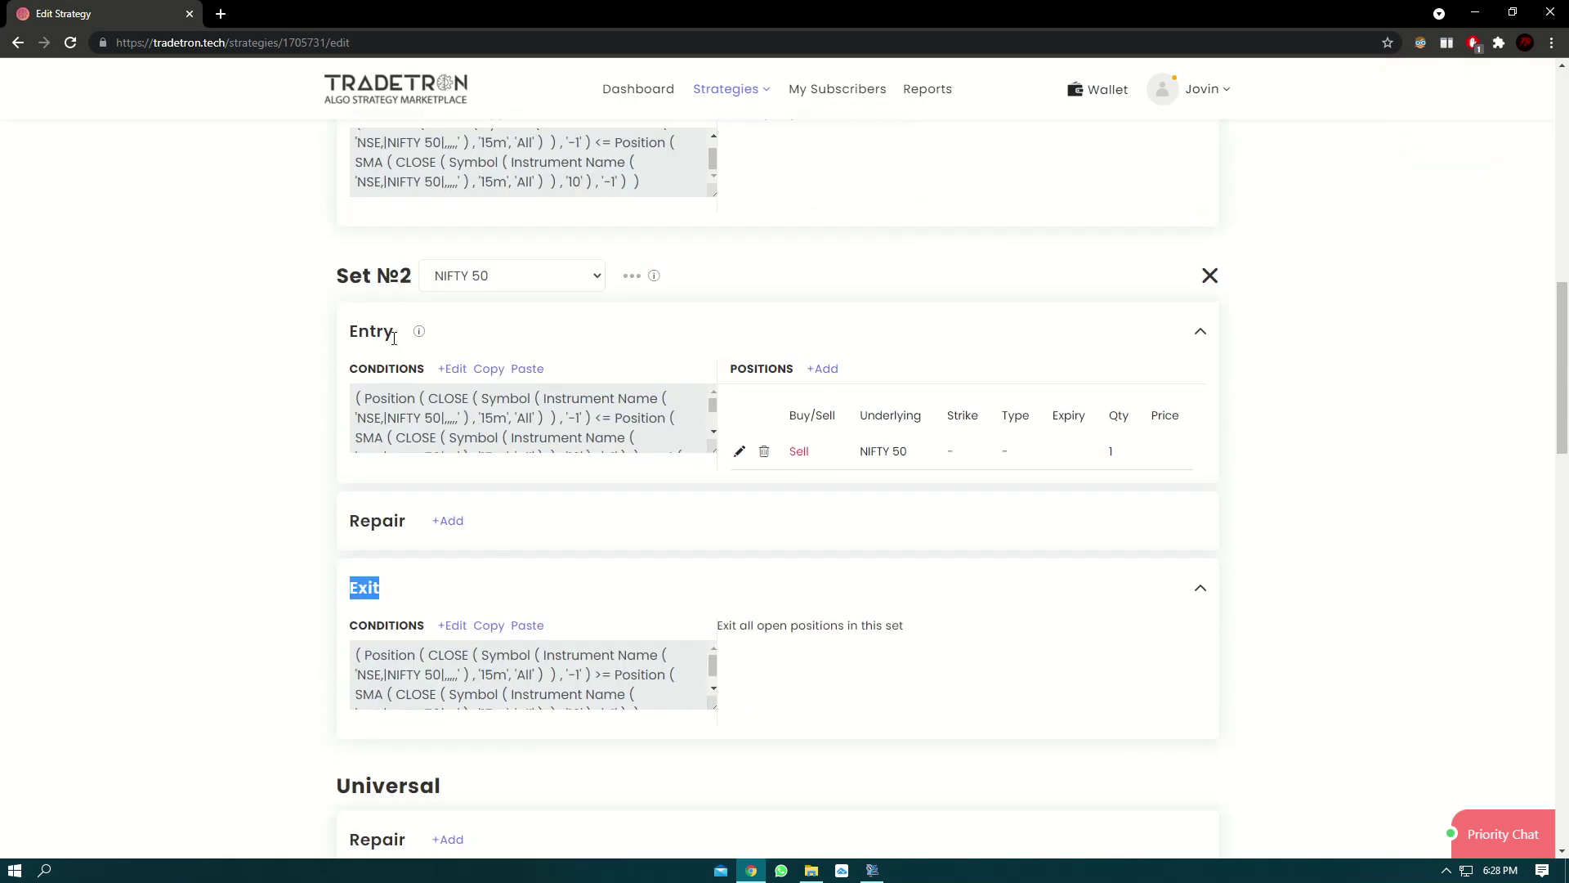
{"action": "left_click_drag", "start_coordinate": [393, 337], "coordinate": [346, 333]}
{"action": "left_click", "coordinate": [604, 331]}
{"action": "scroll", "coordinate": [602, 322], "scroll_direction": "down", "scroll_amount": 8}
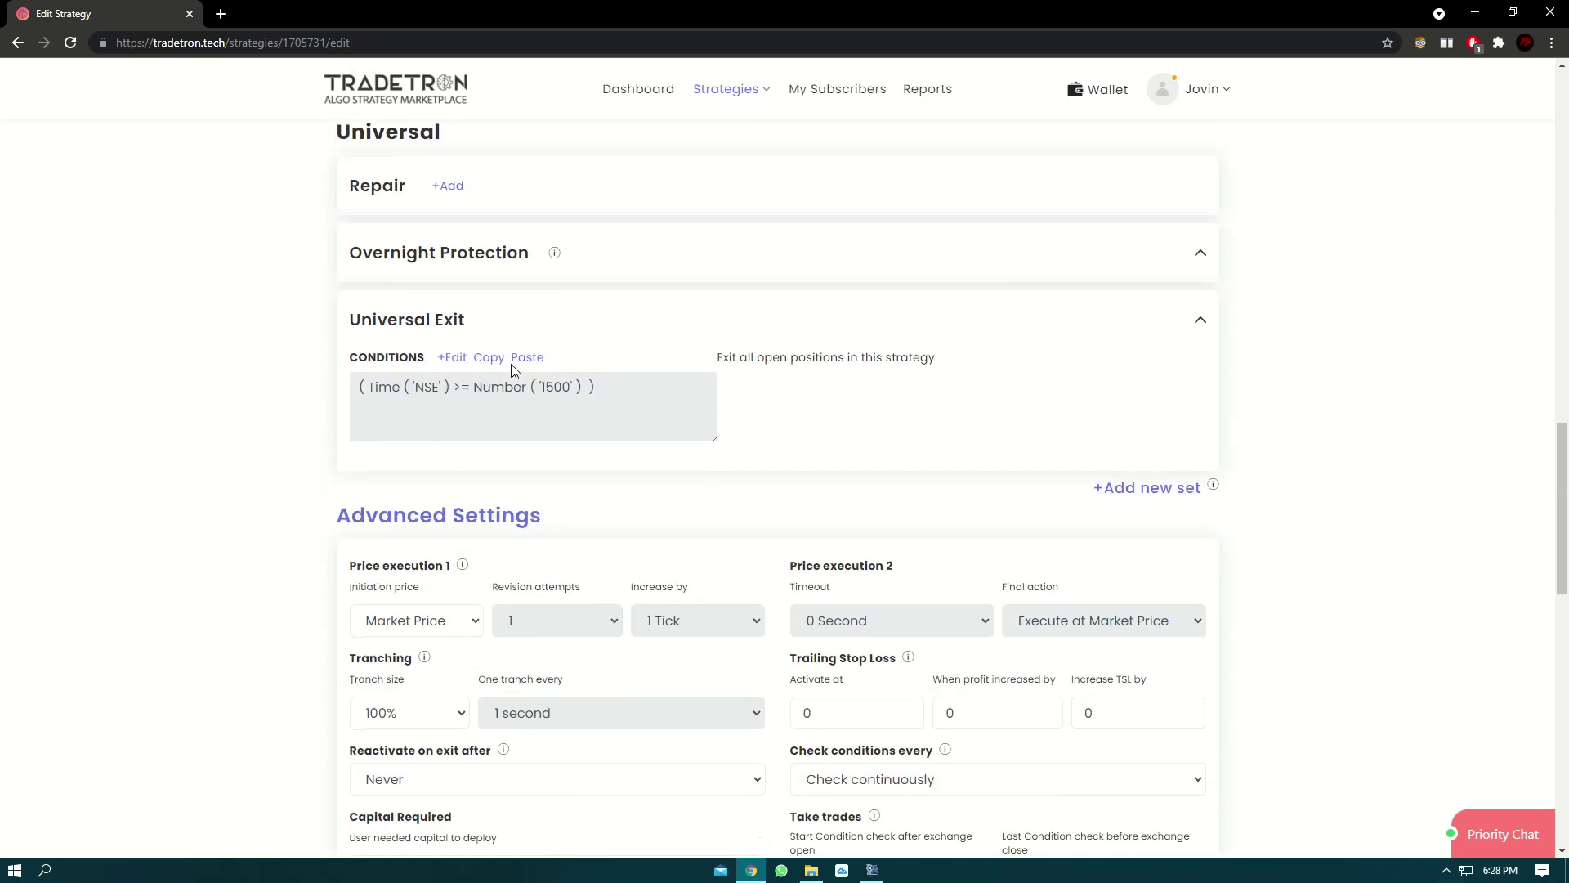
{"action": "left_click_drag", "start_coordinate": [466, 320], "coordinate": [350, 320]}
{"action": "scroll", "coordinate": [412, 441], "scroll_direction": "up", "scroll_amount": 4}
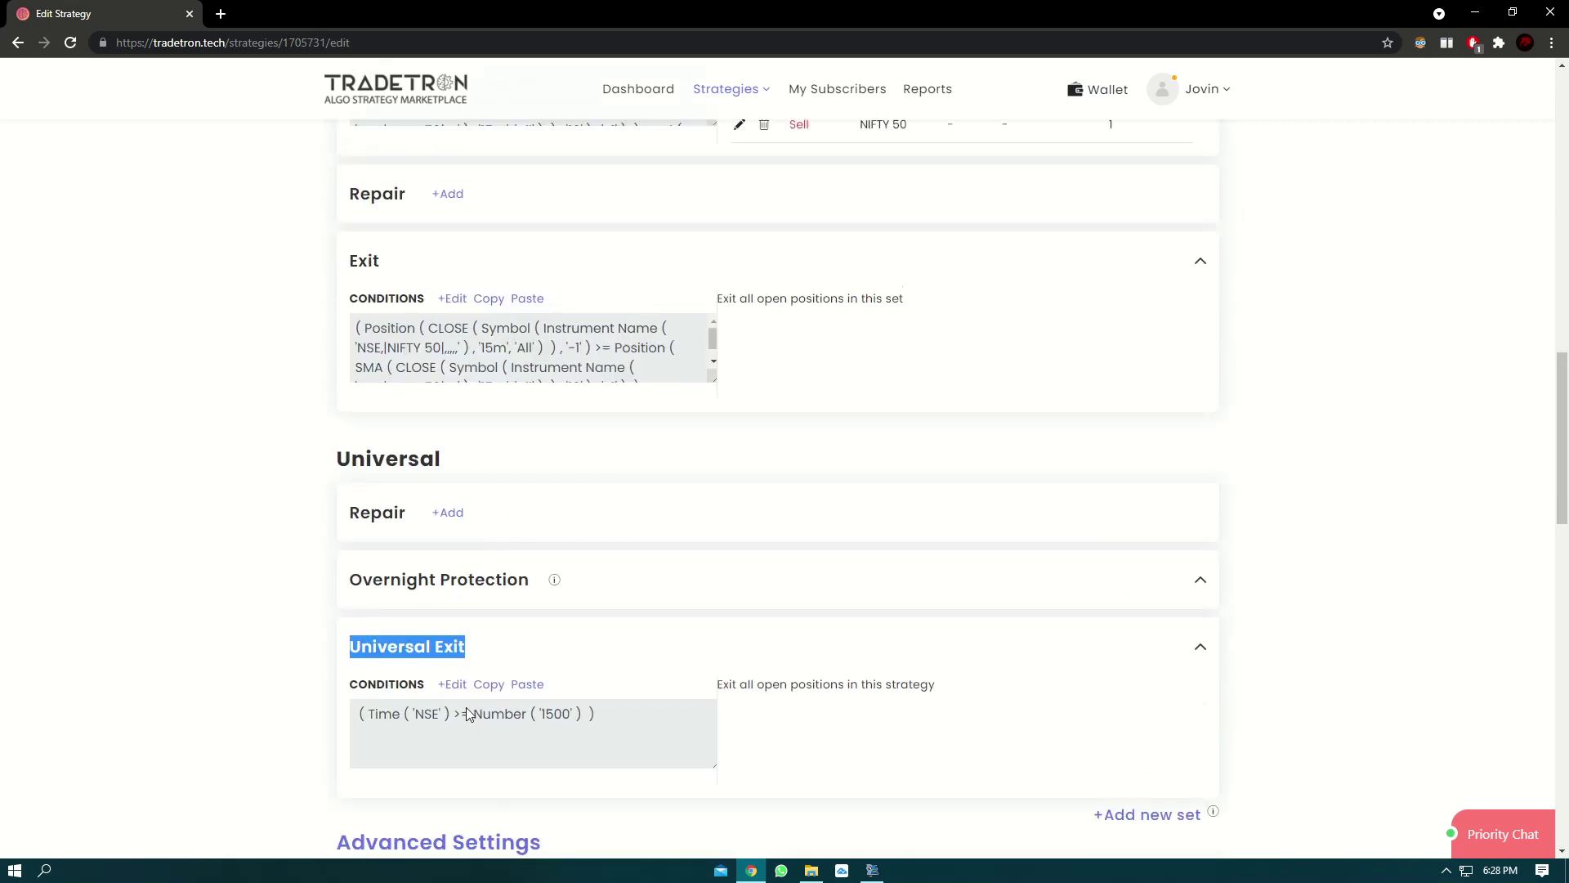
{"action": "scroll", "coordinate": [691, 210], "scroll_direction": "up", "scroll_amount": 6}
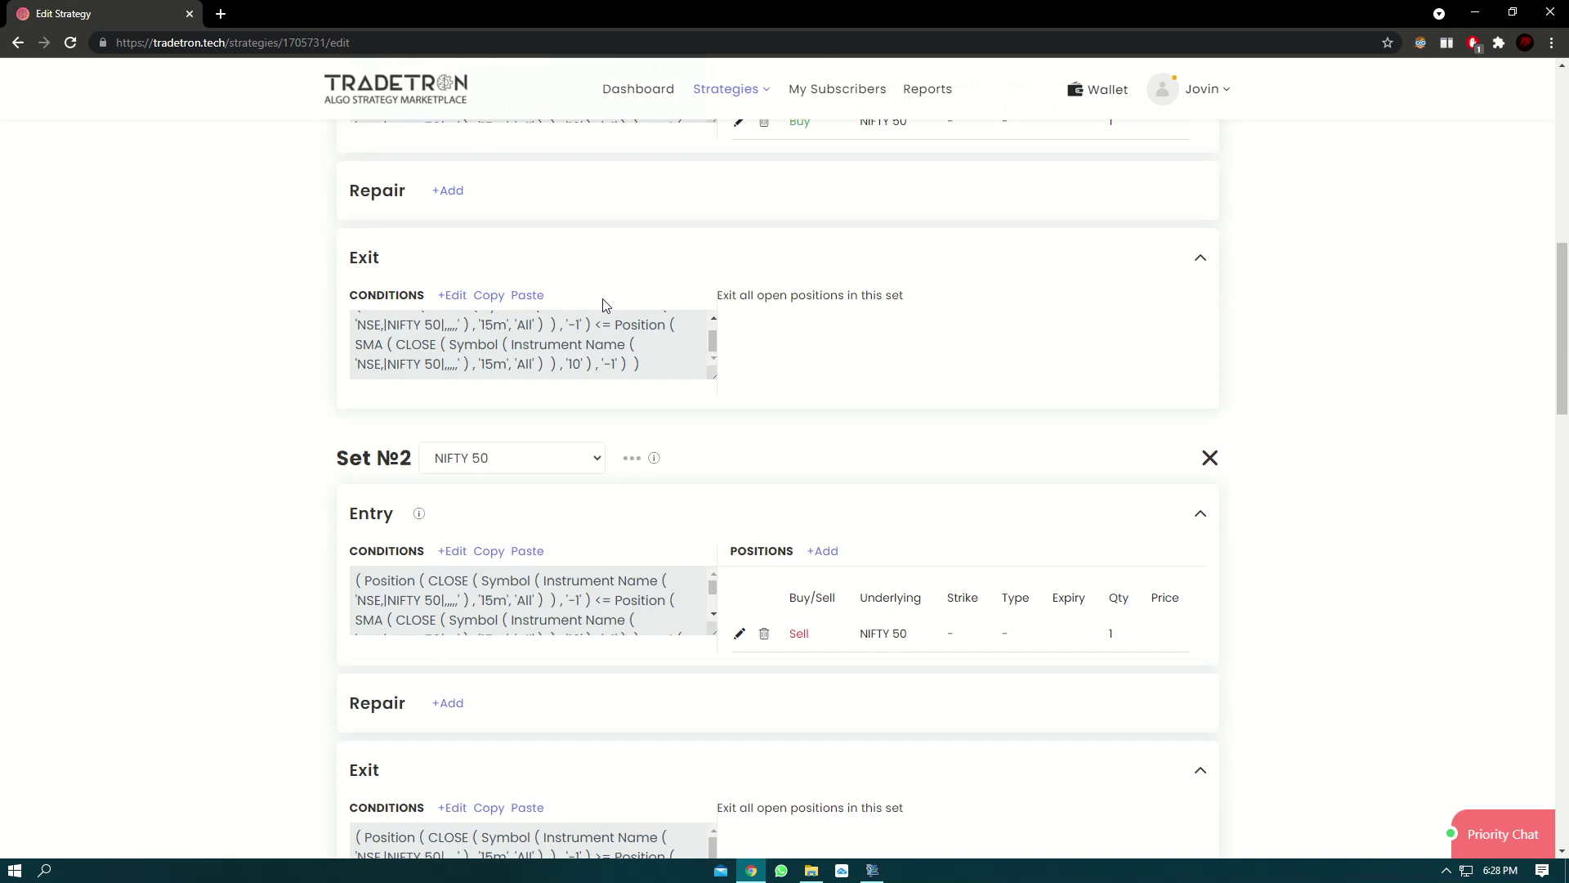
{"action": "scroll", "coordinate": [605, 305], "scroll_direction": "up", "scroll_amount": 4}
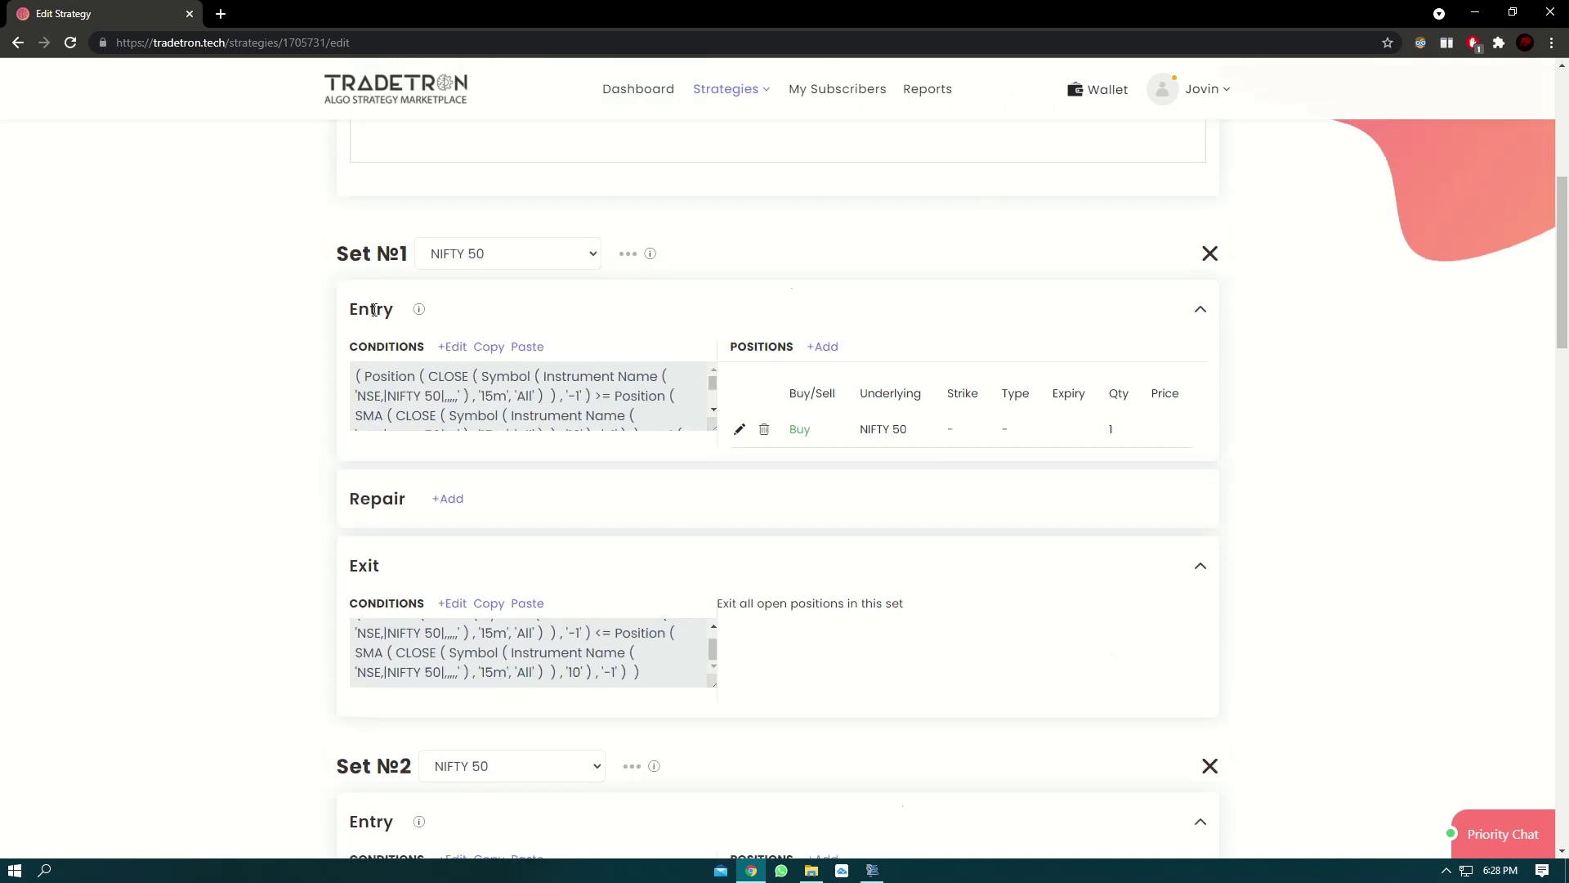
{"action": "left_click_drag", "start_coordinate": [402, 312], "coordinate": [348, 311]}
{"action": "left_click", "coordinate": [592, 315]}
{"action": "scroll", "coordinate": [868, 303], "scroll_direction": "down", "scroll_amount": 5}
{"action": "double_click", "coordinate": [382, 419]}
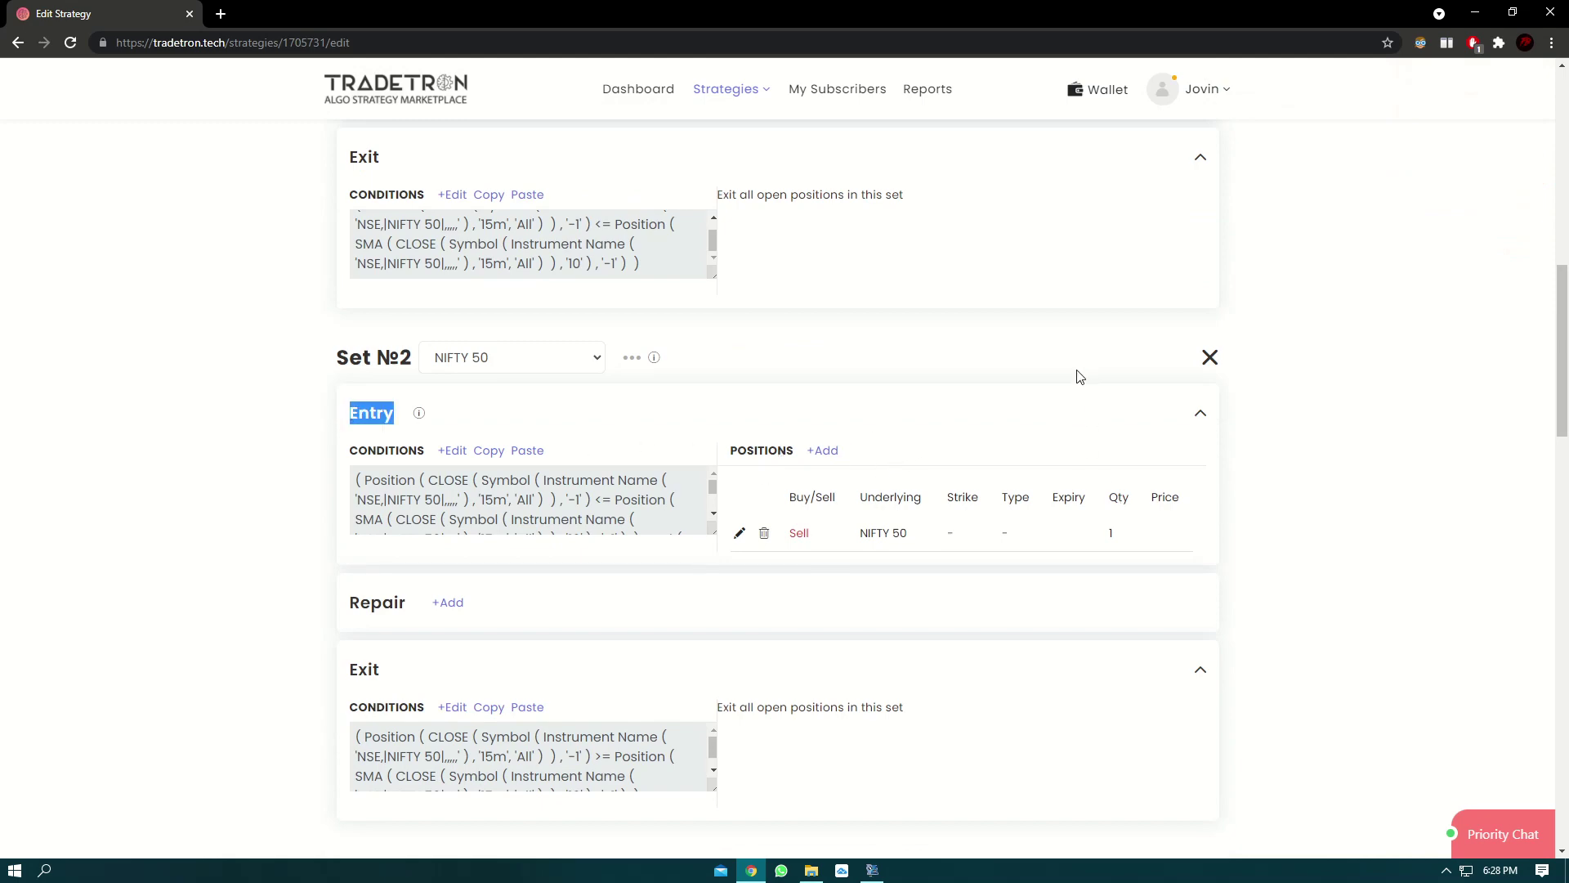
{"action": "scroll", "coordinate": [392, 572], "scroll_direction": "down", "scroll_amount": 1}
{"action": "scroll", "coordinate": [404, 600], "scroll_direction": "up", "scroll_amount": 1}
{"action": "scroll", "coordinate": [404, 600], "scroll_direction": "up", "scroll_amount": 1}
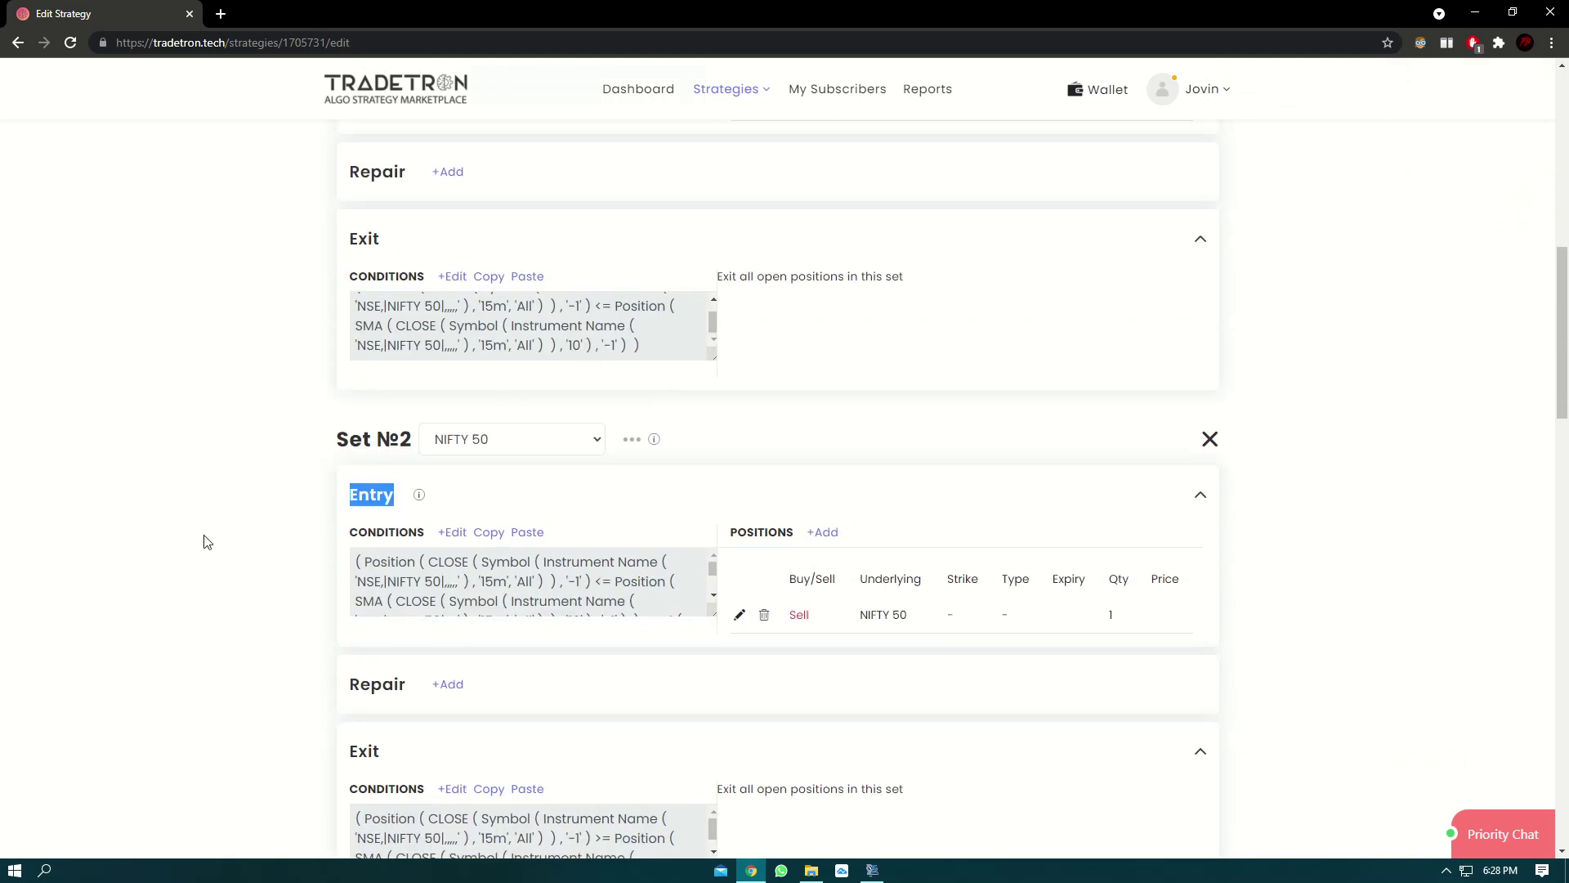
{"action": "scroll", "coordinate": [572, 367], "scroll_direction": "down", "scroll_amount": 4}
{"action": "scroll", "coordinate": [654, 262], "scroll_direction": "down", "scroll_amount": 2}
{"action": "scroll", "coordinate": [799, 317], "scroll_direction": "down", "scroll_amount": 3}
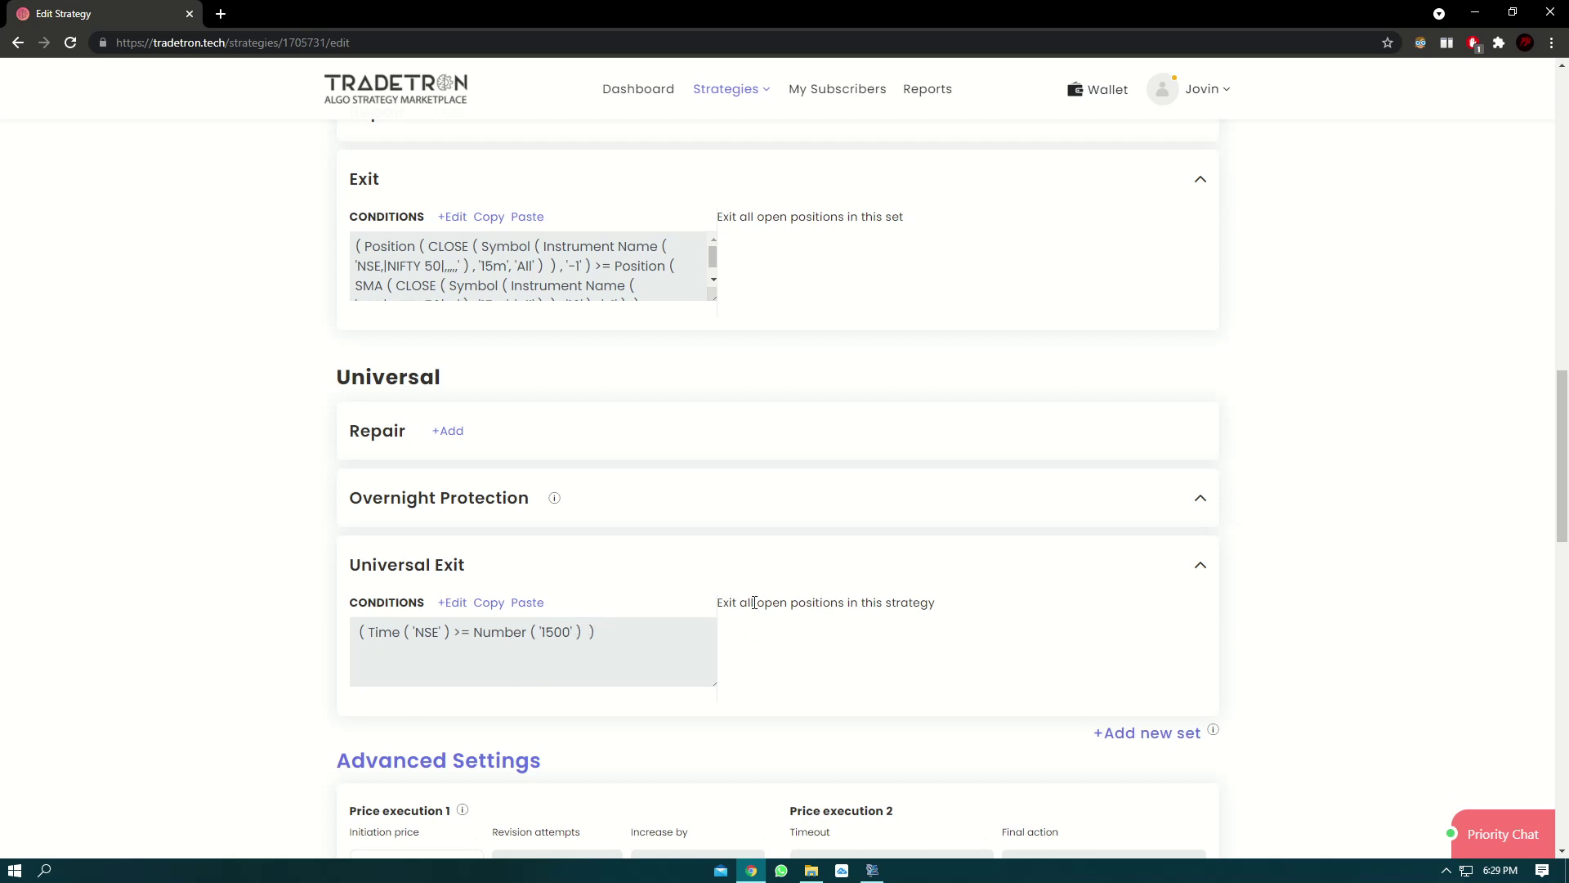
- Check that the Universal Exit condition reads Time('NSE') >= Number('1500')
{"action": "left_click_drag", "start_coordinate": [955, 605], "coordinate": [711, 603]}
{"action": "left_click", "coordinate": [958, 584]}
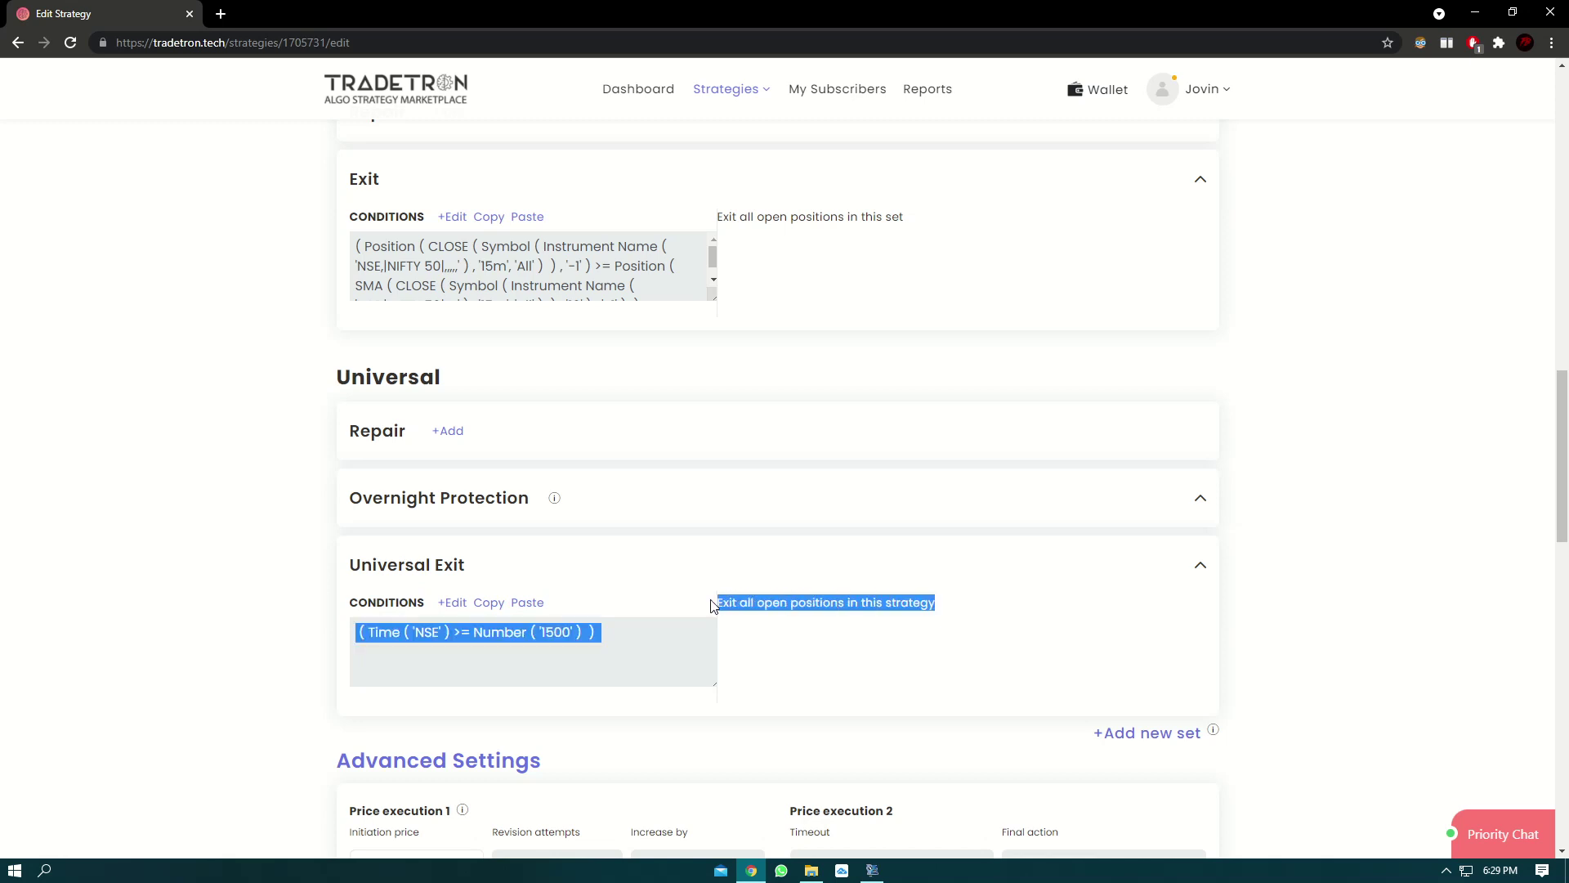
{"action": "left_click", "coordinate": [566, 602]}
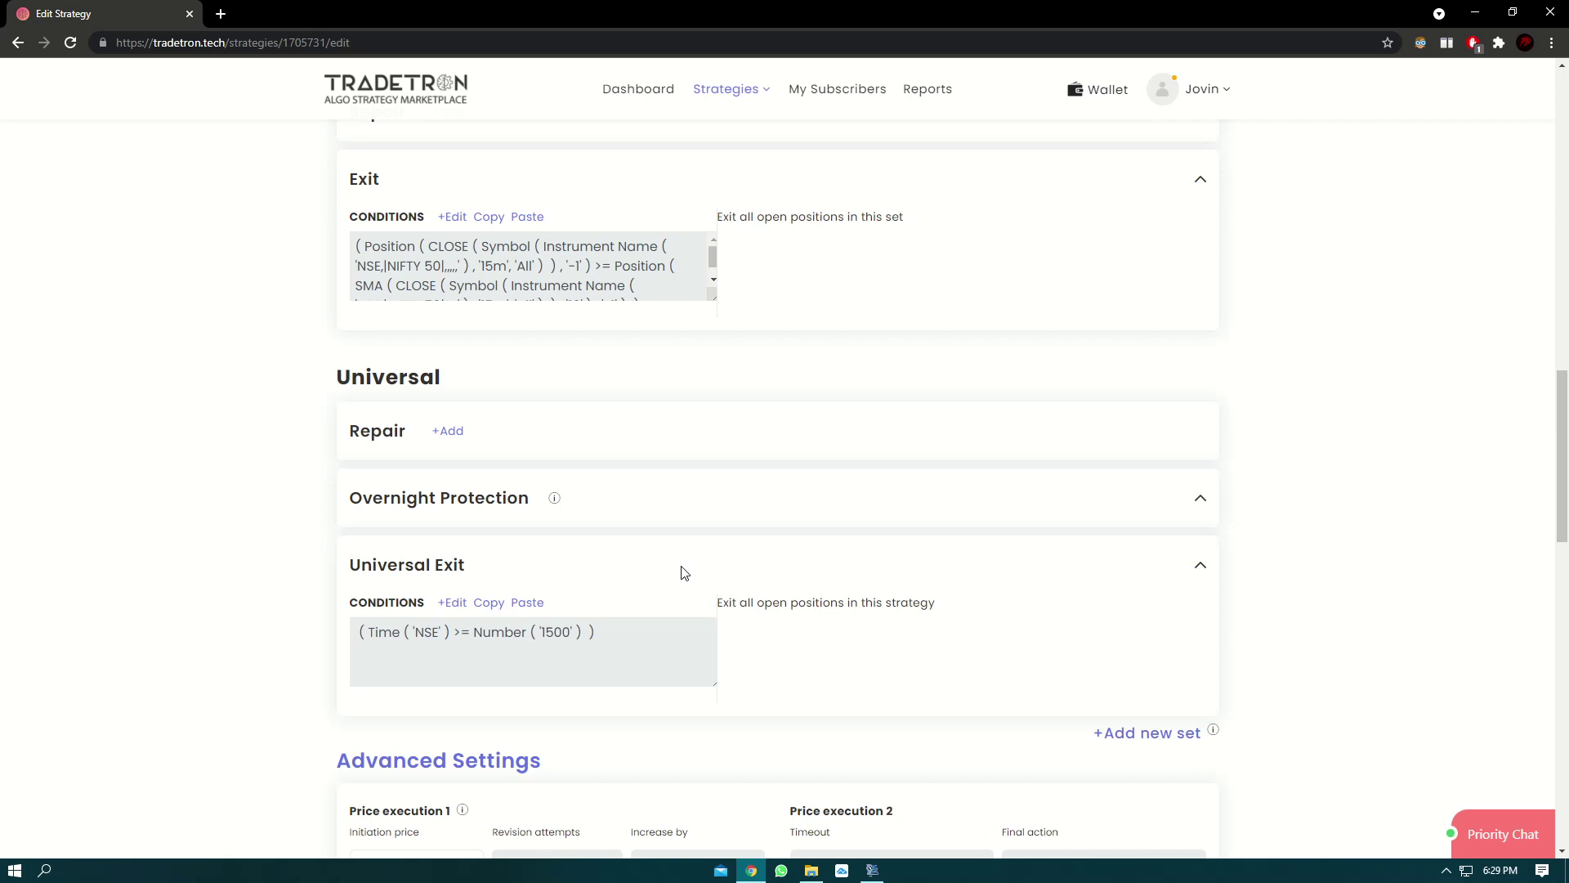
{"action": "scroll", "coordinate": [694, 556], "scroll_direction": "up", "scroll_amount": 9}
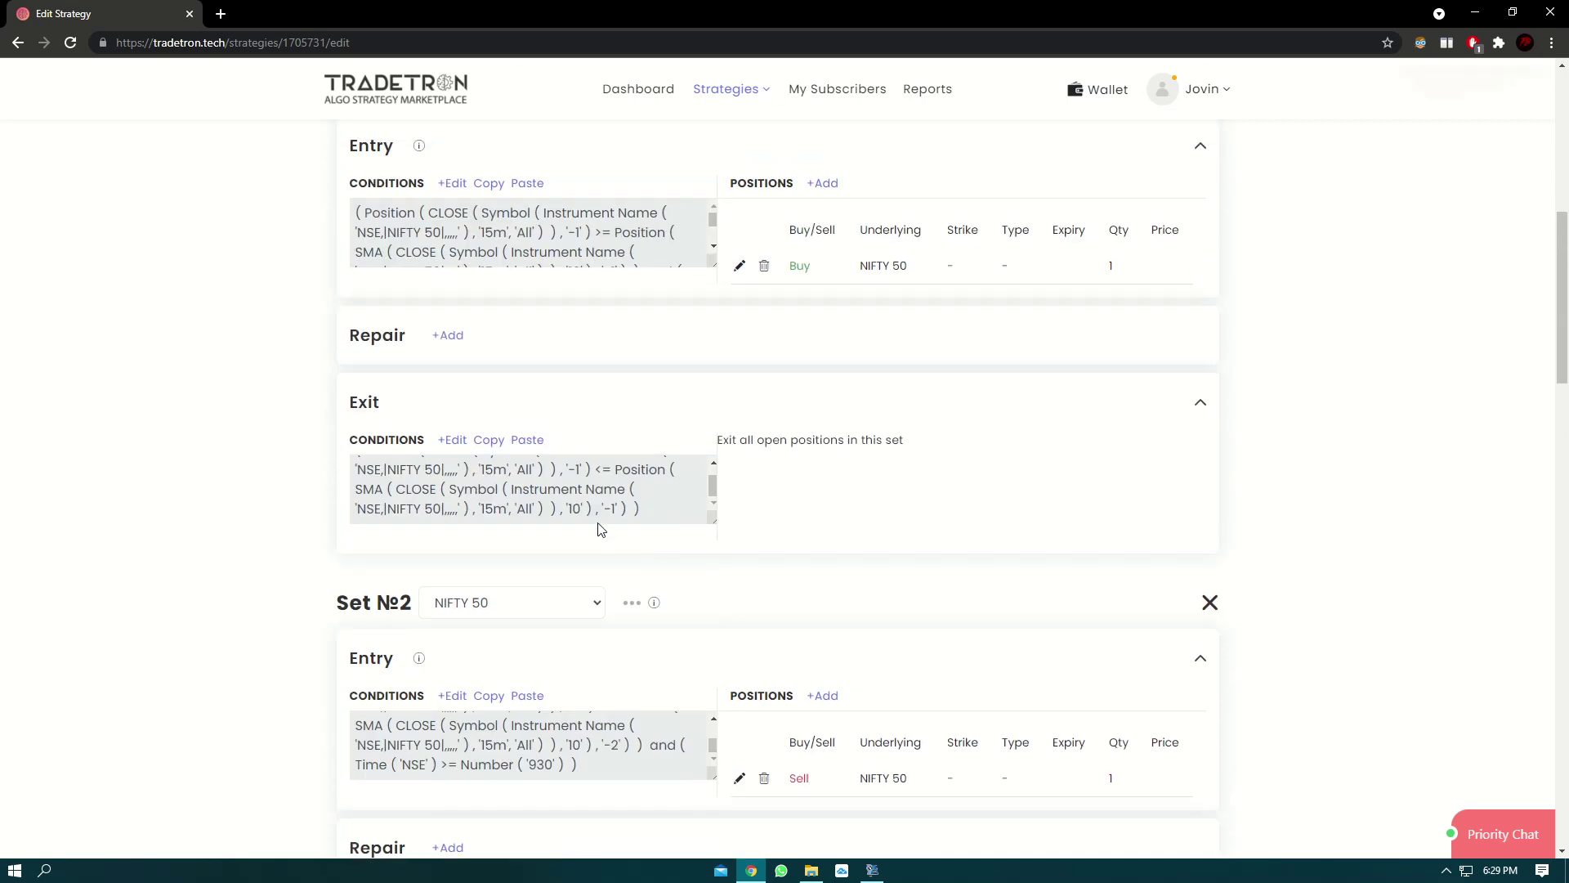
{"action": "scroll", "coordinate": [652, 540], "scroll_direction": "up", "scroll_amount": 2}
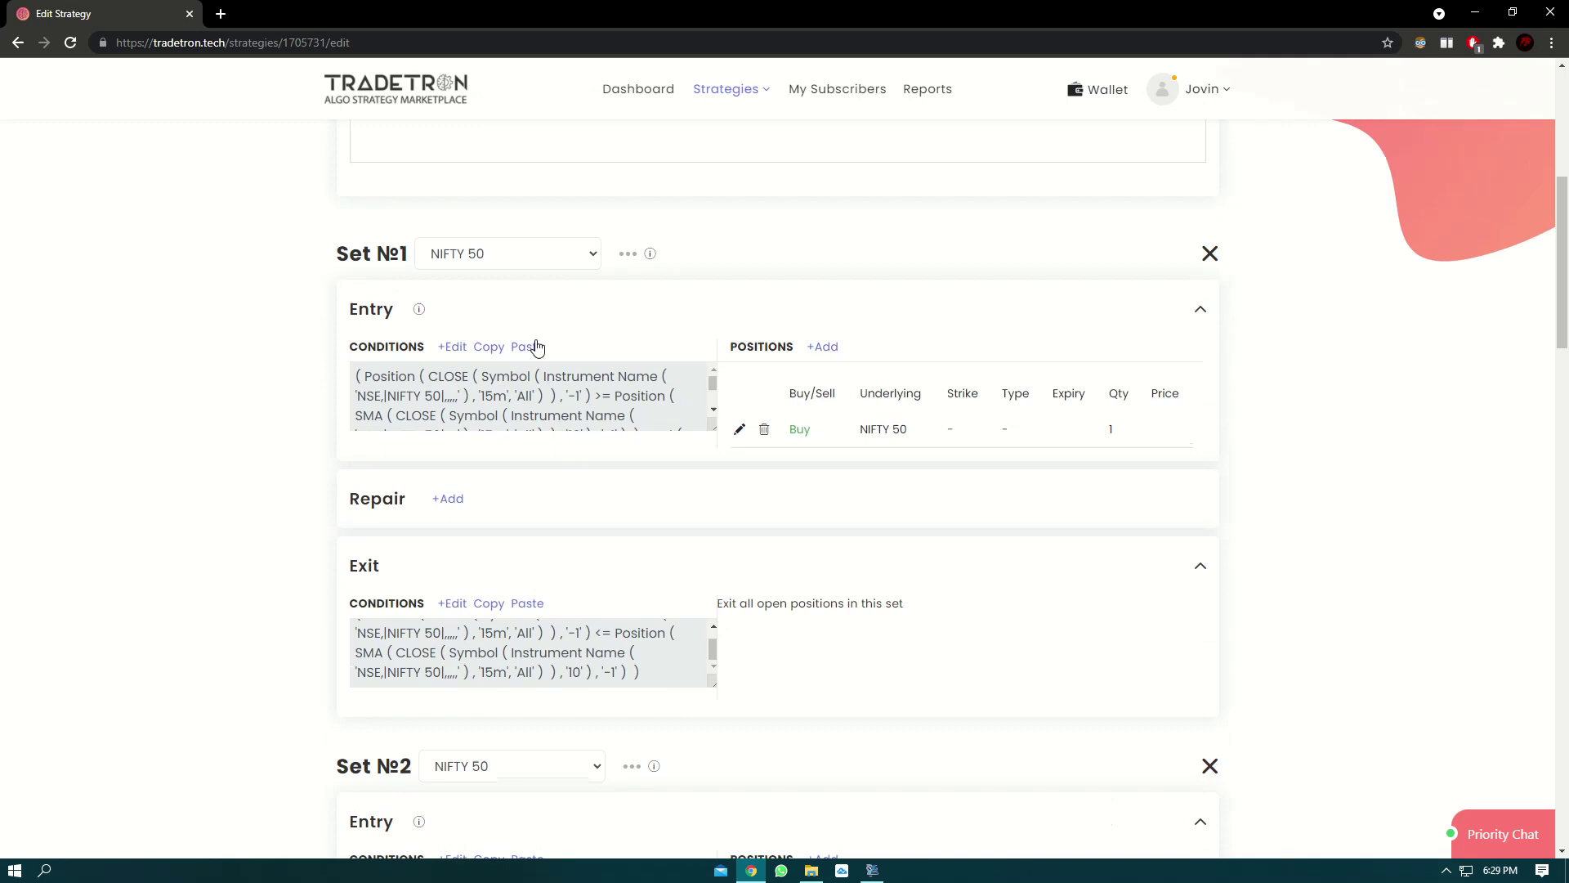
{"action": "scroll", "coordinate": [539, 376], "scroll_direction": "down", "scroll_amount": 11}
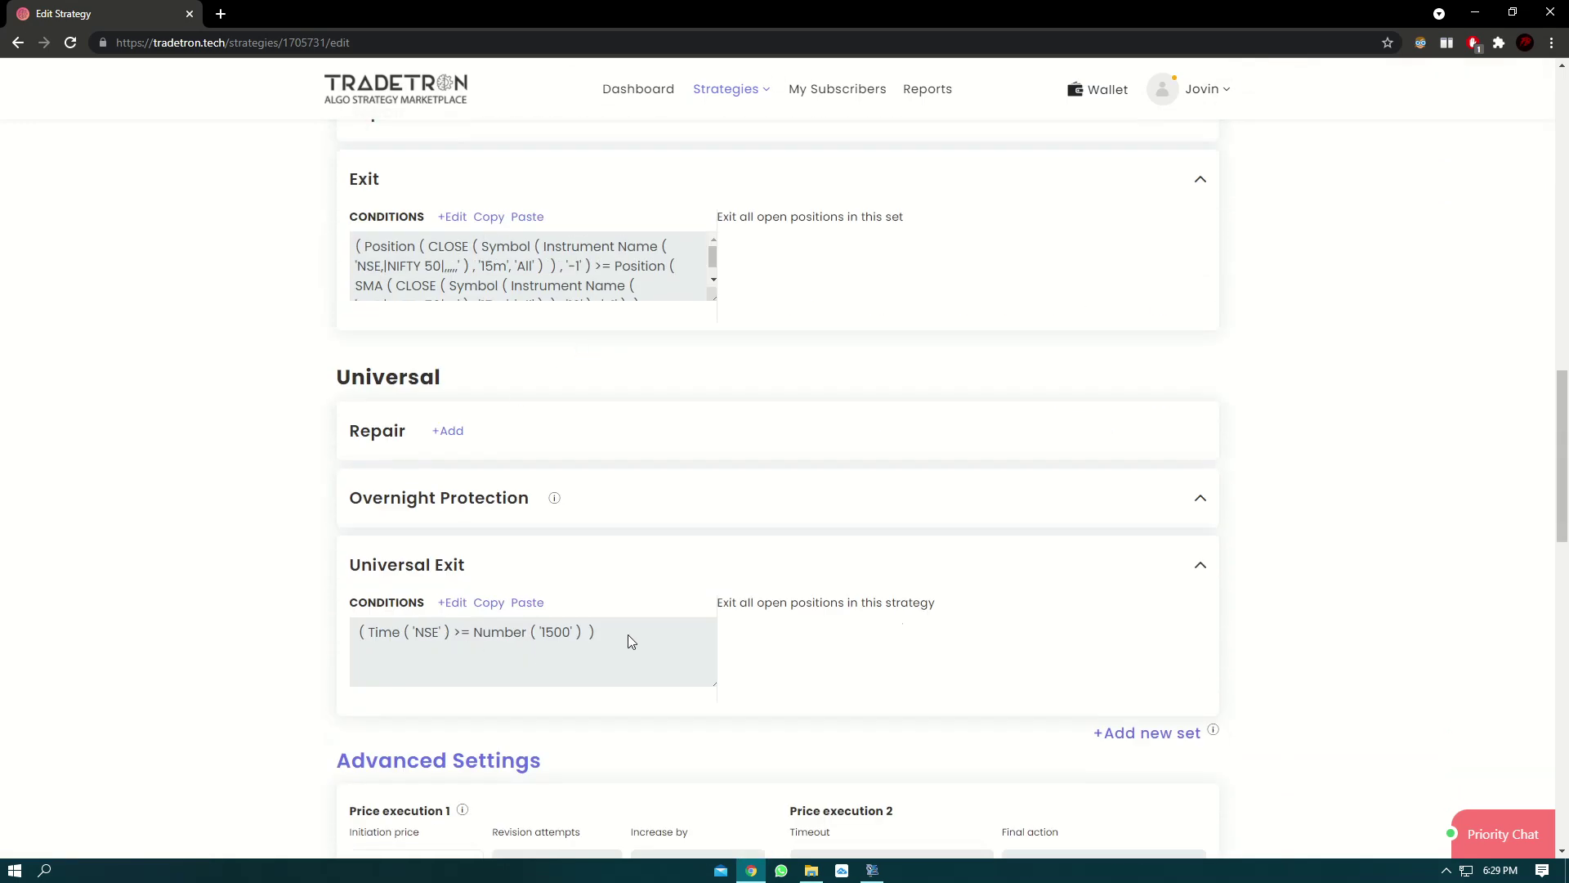
{"action": "left_click_drag", "start_coordinate": [628, 635], "coordinate": [538, 634]}
{"action": "left_click", "coordinate": [346, 628]}
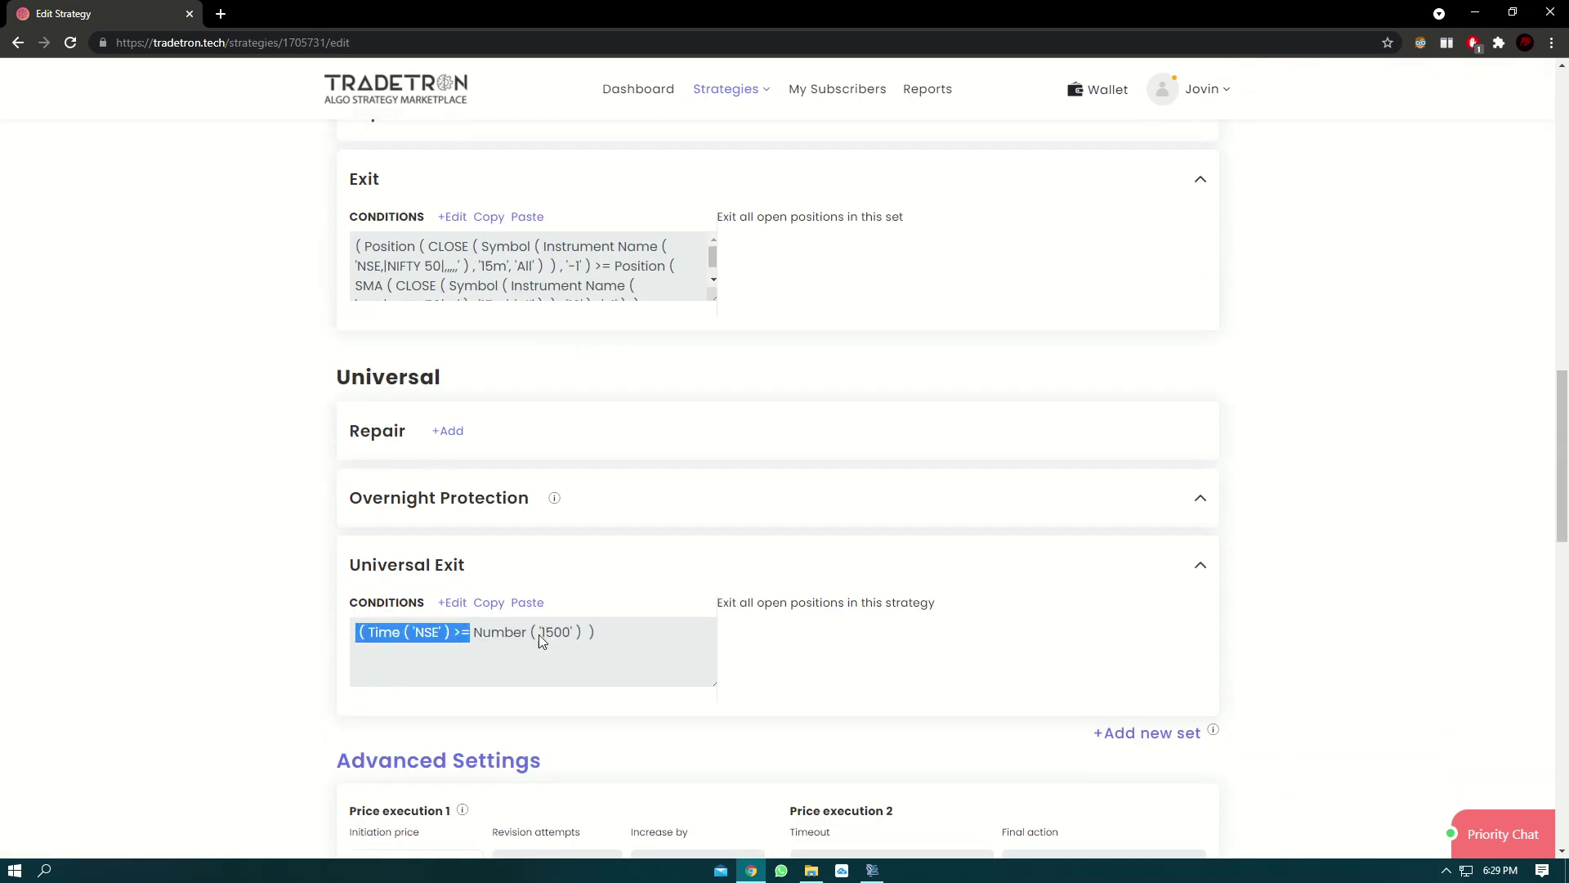
{"action": "left_click", "coordinate": [639, 634]}
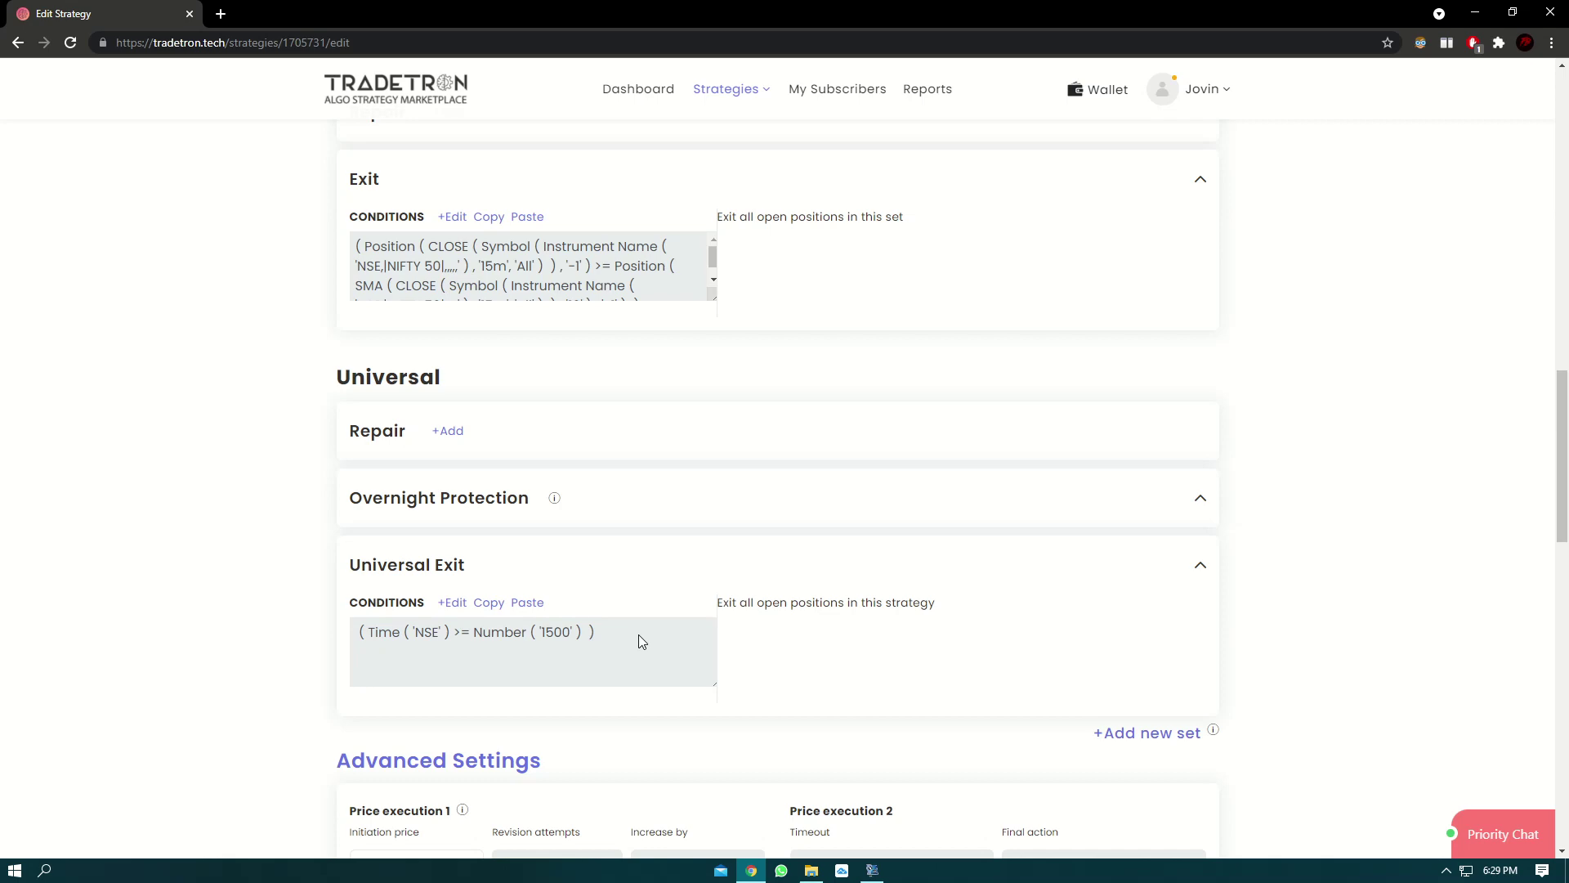
{"action": "scroll", "coordinate": [639, 634], "scroll_direction": "down", "scroll_amount": 4}
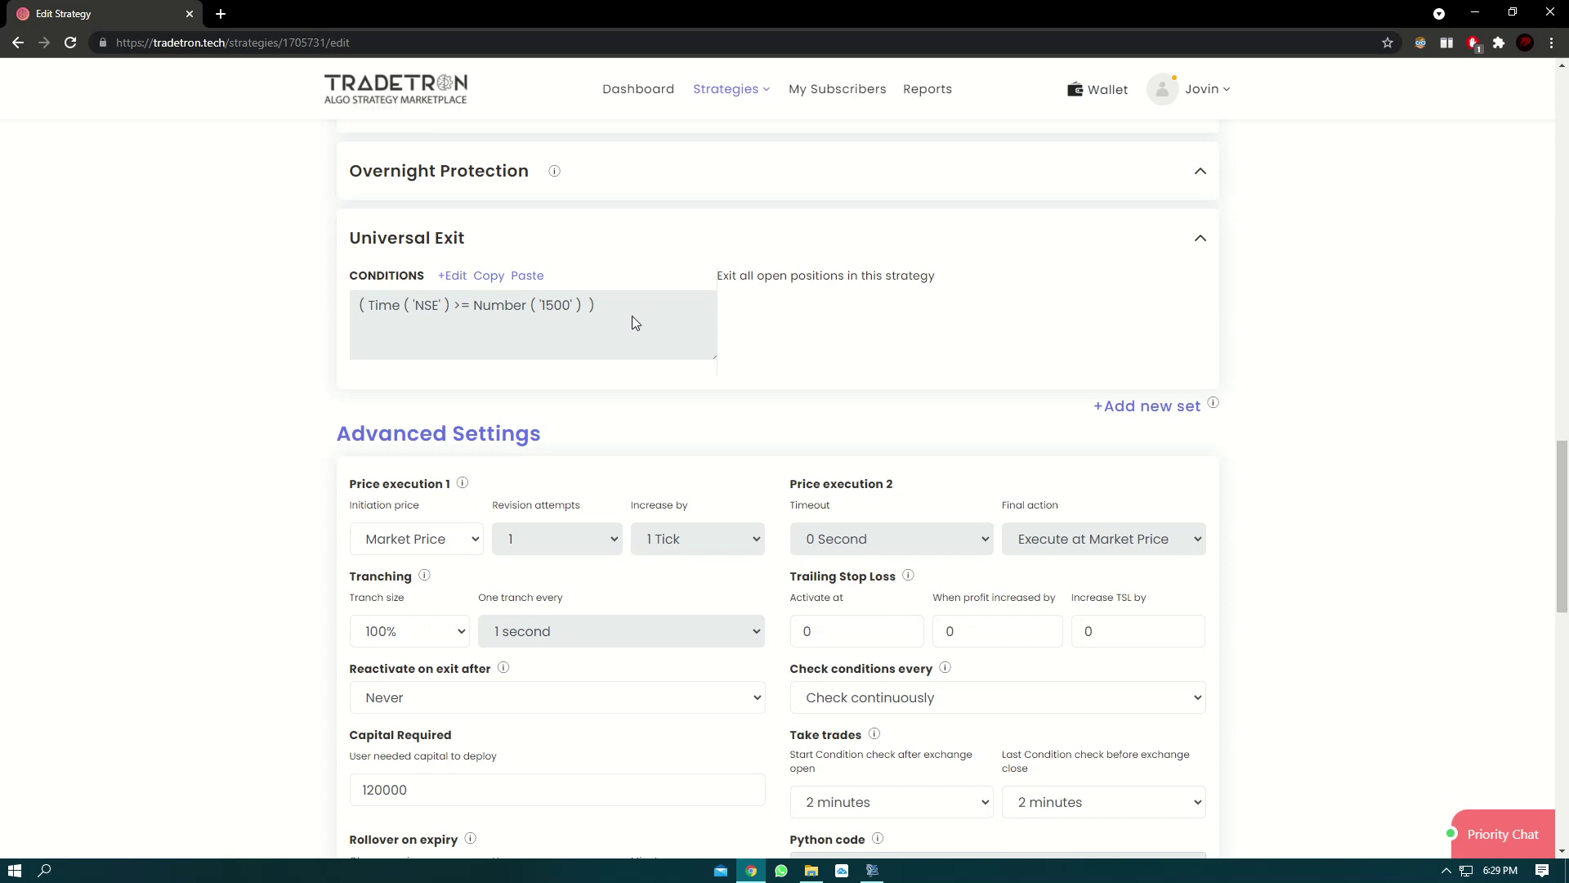
{"action": "left_click_drag", "start_coordinate": [564, 431], "coordinate": [349, 433]}
{"action": "left_click", "coordinate": [678, 386]}
{"action": "scroll", "coordinate": [685, 307], "scroll_direction": "down", "scroll_amount": 2}
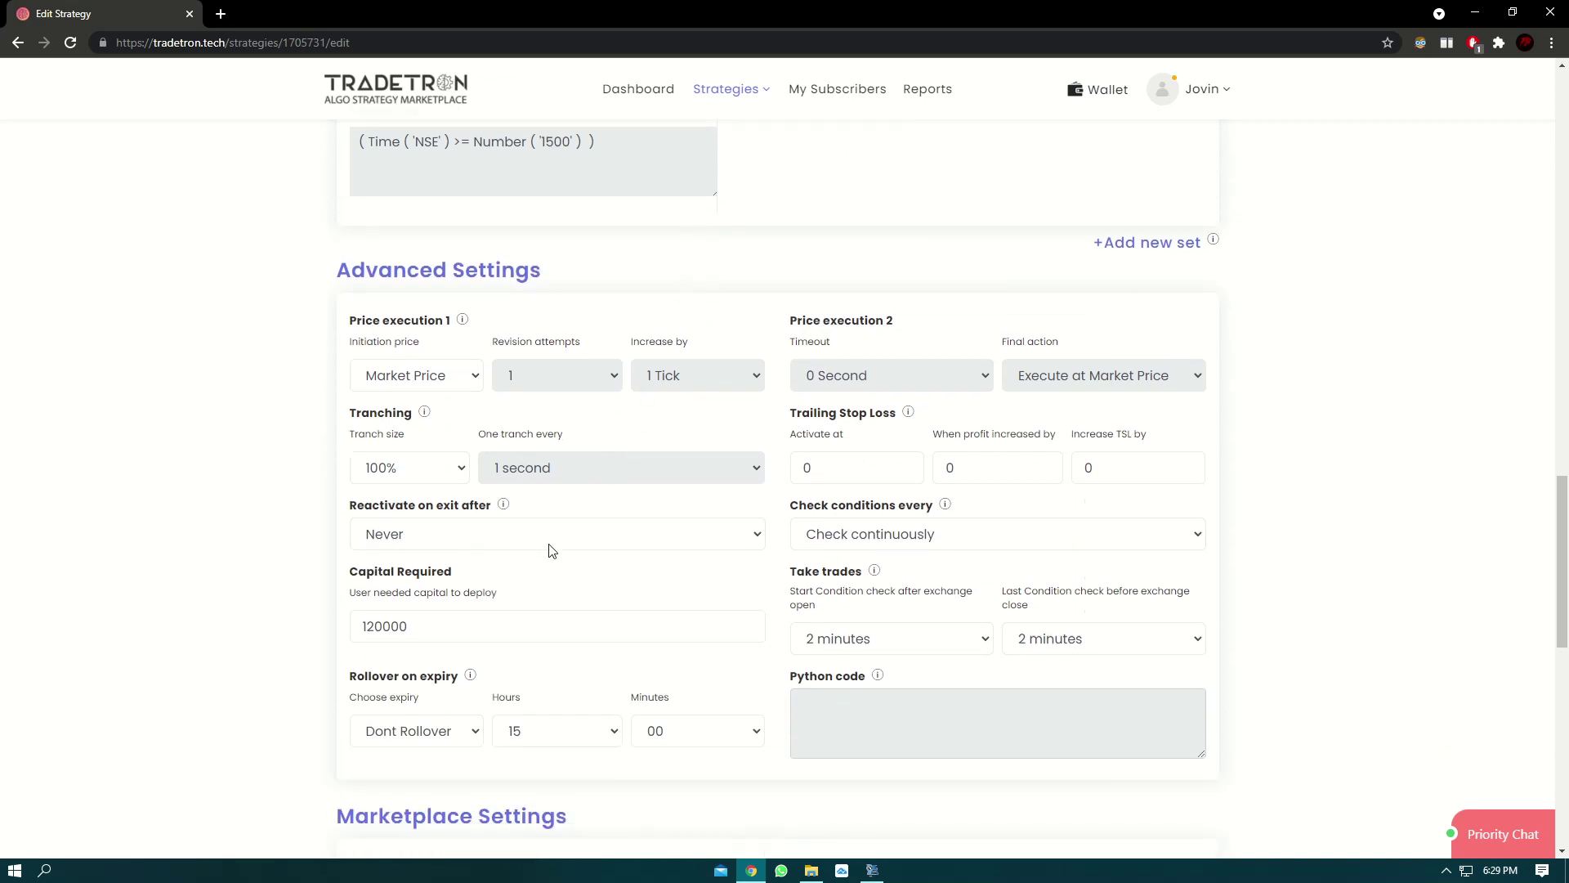
{"action": "mouse_move", "coordinate": [484, 506]}
{"action": "left_mouse_down"}
{"action": "mouse_move", "coordinate": [341, 510]}
{"action": "mouse_move", "coordinate": [493, 507]}
{"action": "left_mouse_up"}
{"action": "left_click", "coordinate": [513, 501]}
{"action": "scroll", "coordinate": [513, 504], "scroll_direction": "up", "scroll_amount": 4}
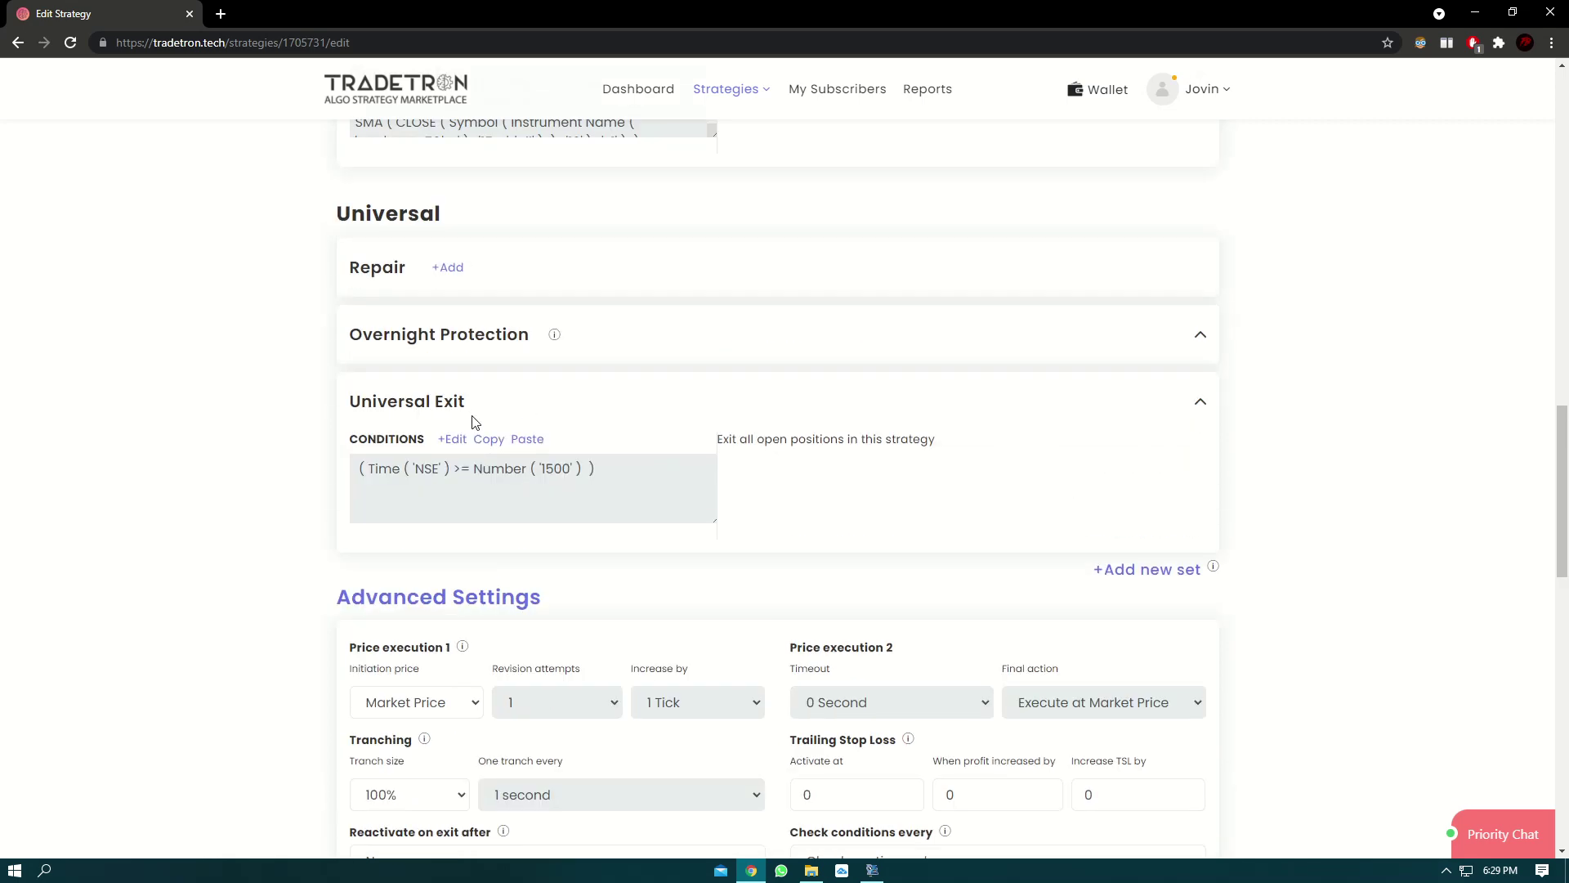
{"action": "left_click_drag", "start_coordinate": [597, 468], "coordinate": [464, 472]}
{"action": "left_click_drag", "start_coordinate": [482, 406], "coordinate": [331, 405]}
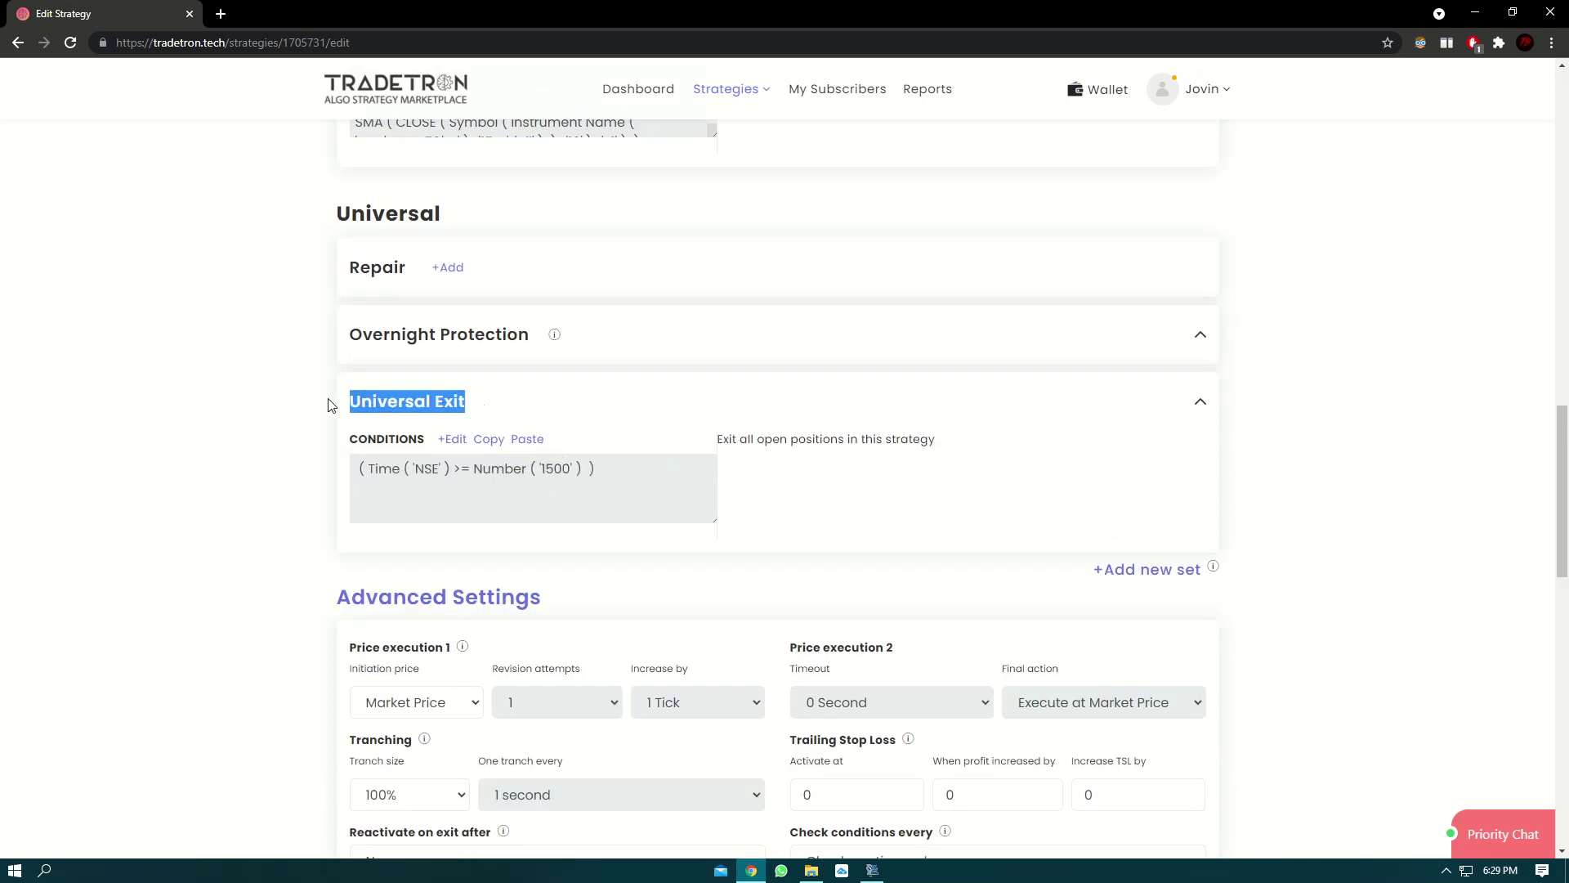
{"action": "left_click", "coordinate": [561, 406]}
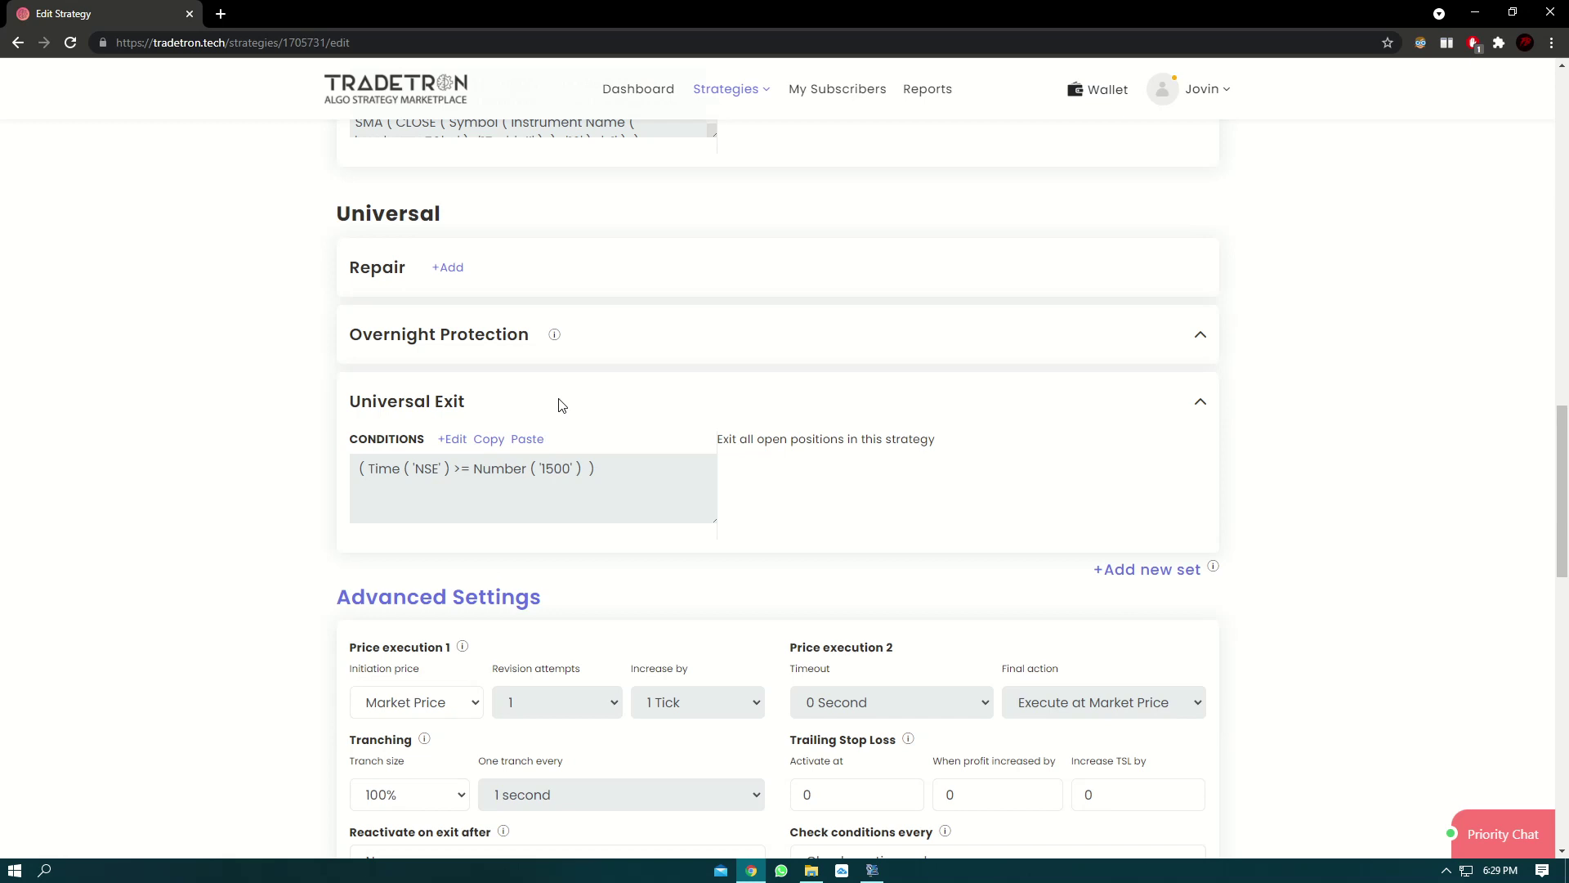
{"action": "left_click_drag", "start_coordinate": [490, 409], "coordinate": [316, 400]}
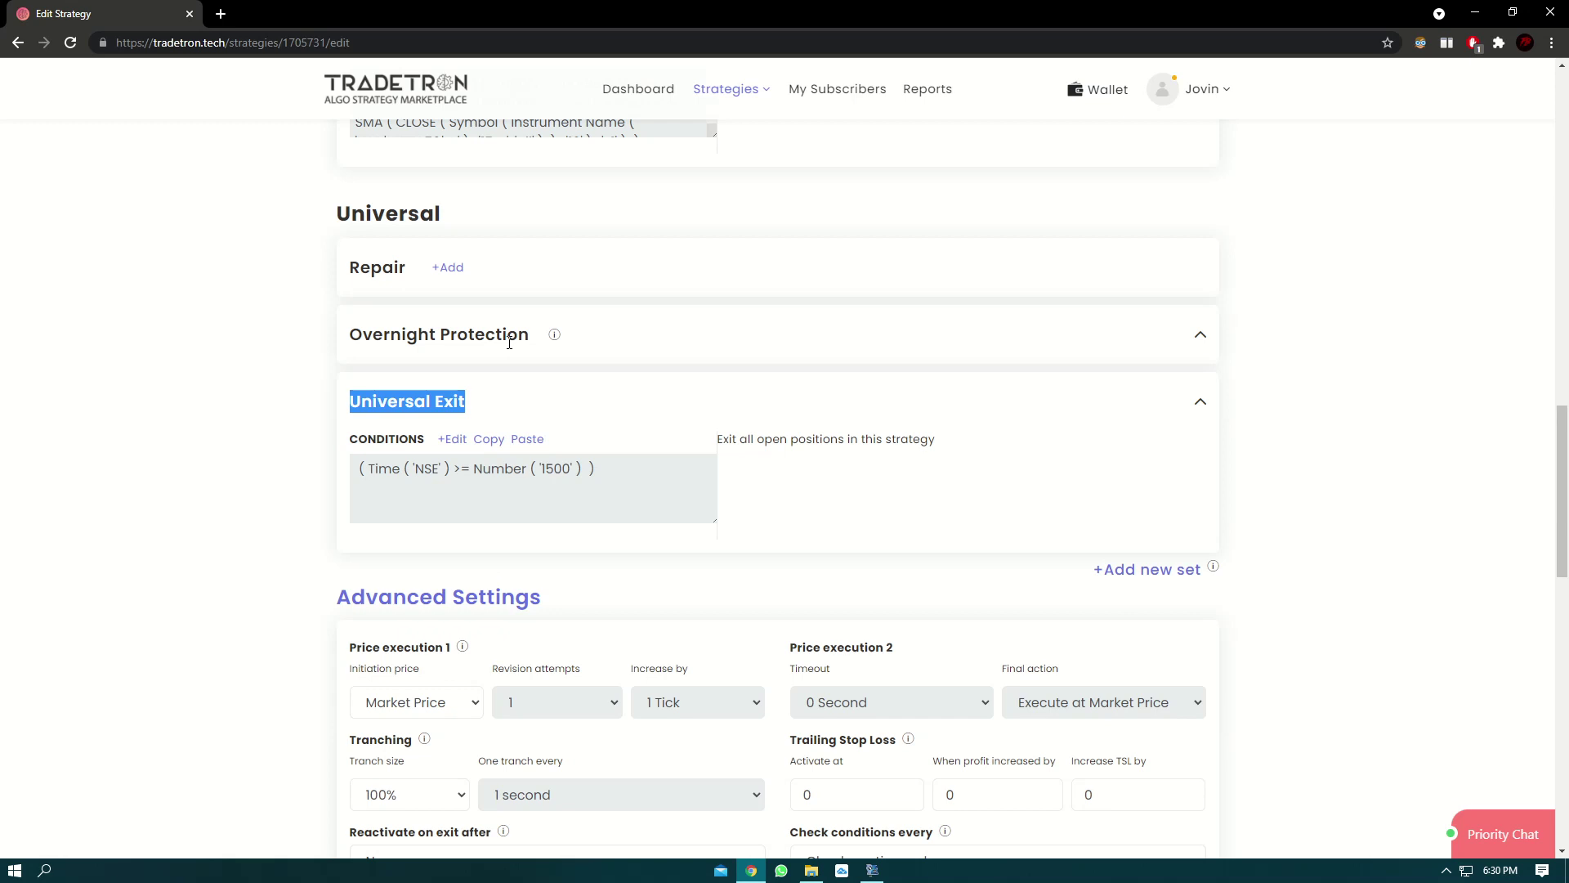
{"action": "scroll", "coordinate": [509, 342], "scroll_direction": "down", "scroll_amount": 2}
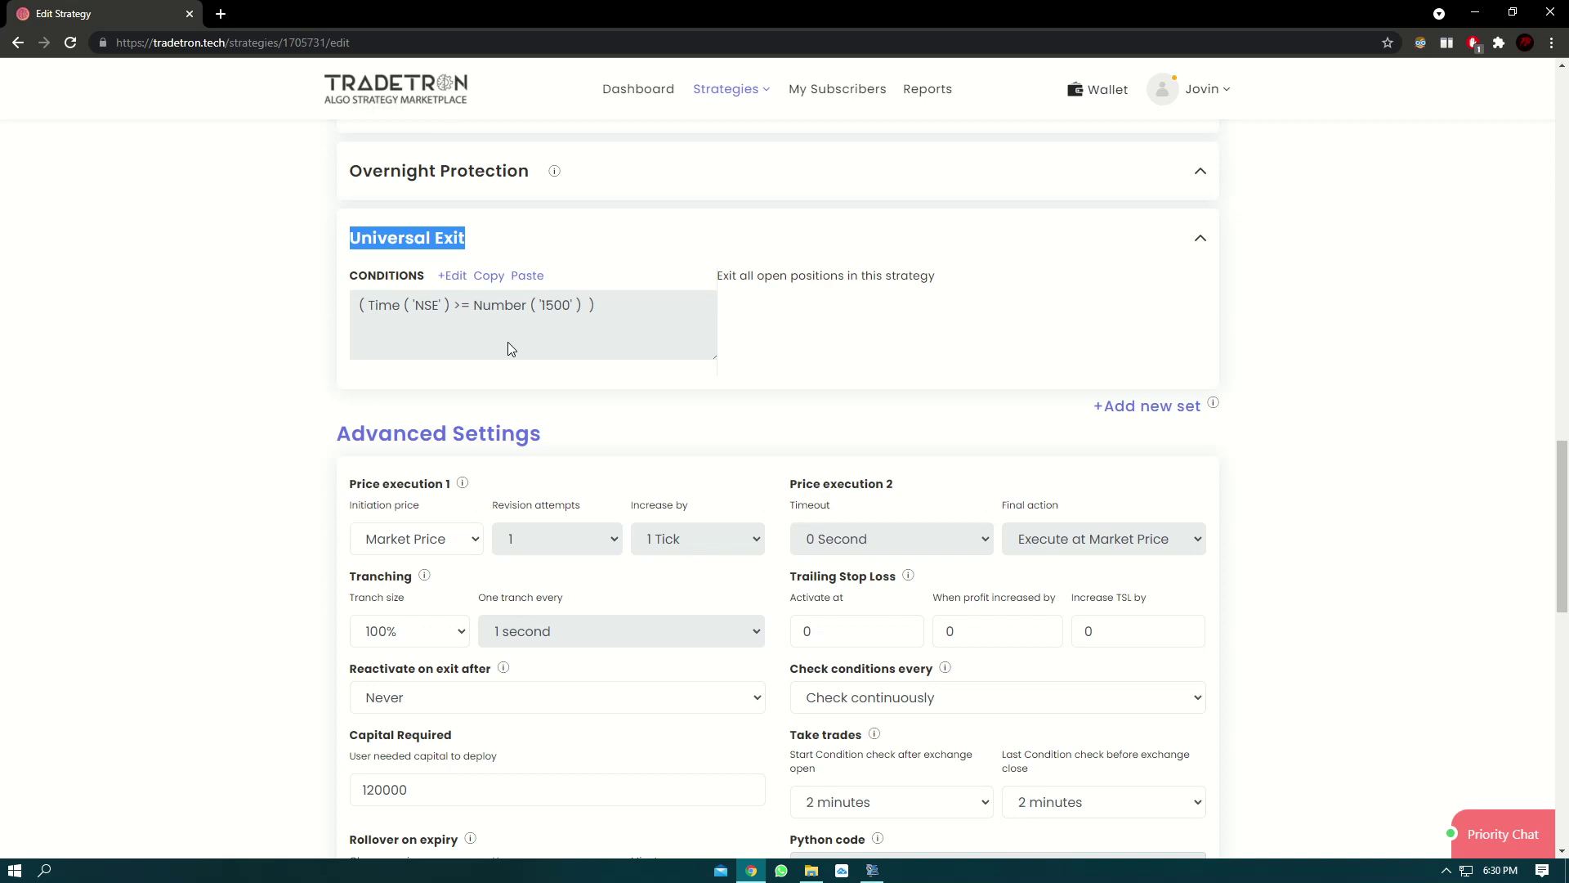
- Choose 12 hours in the Advanced Settings 'Reactivate on exit after' dropdown
{"action": "scroll", "coordinate": [538, 223], "scroll_direction": "down", "scroll_amount": 3}
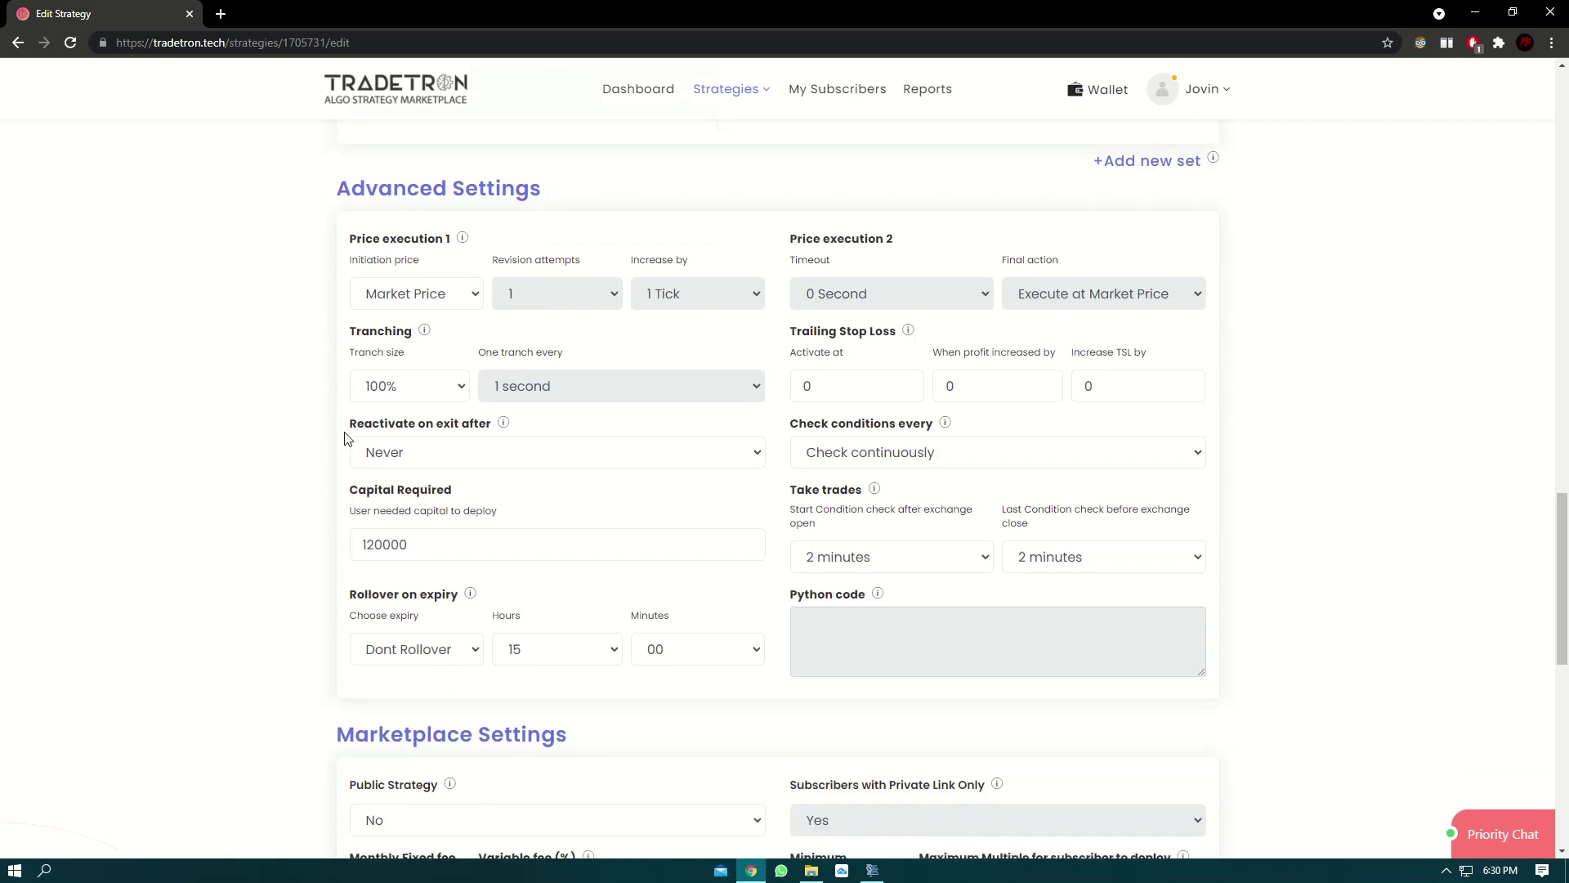
{"action": "left_click", "coordinate": [419, 458]}
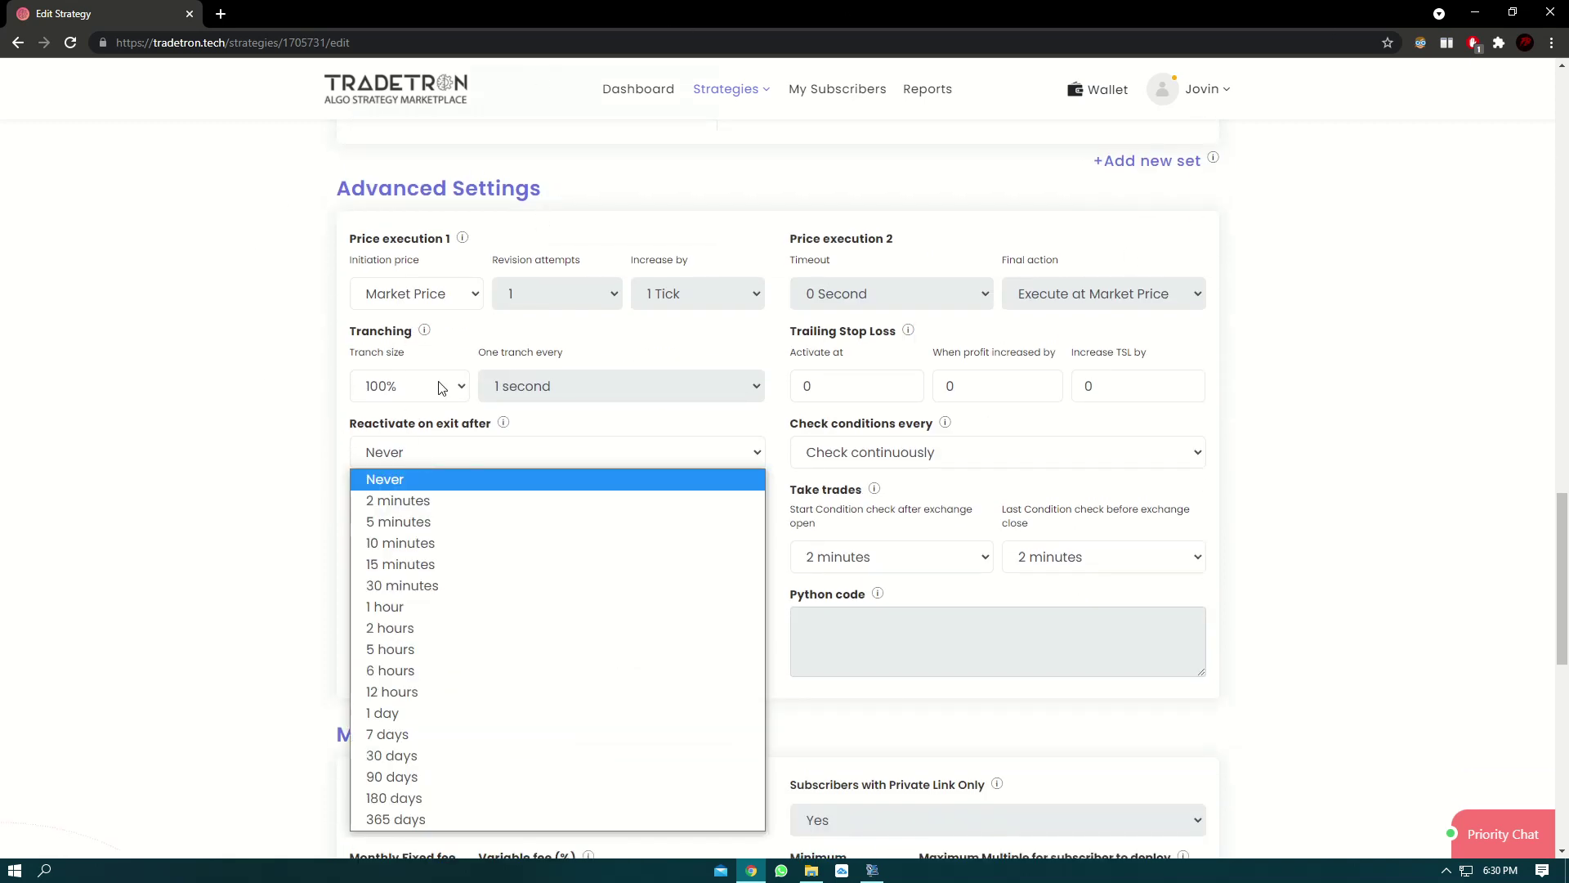
{"action": "left_click", "coordinate": [420, 691]}
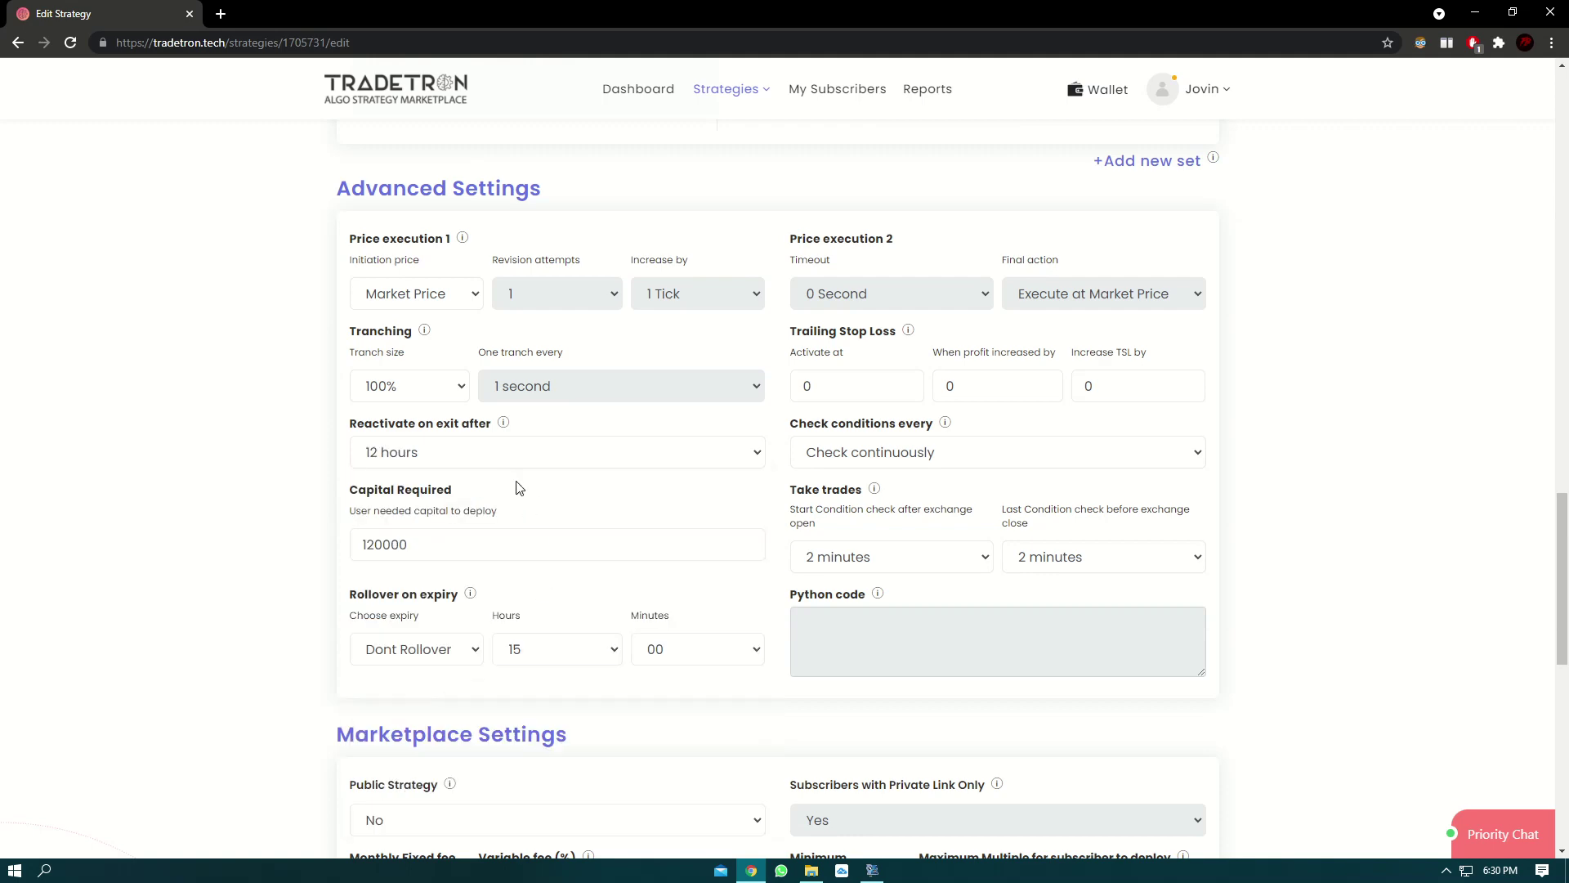
{"action": "scroll", "coordinate": [700, 482], "scroll_direction": "up", "scroll_amount": 3}
{"action": "left_click_drag", "start_coordinate": [599, 309], "coordinate": [553, 305]}
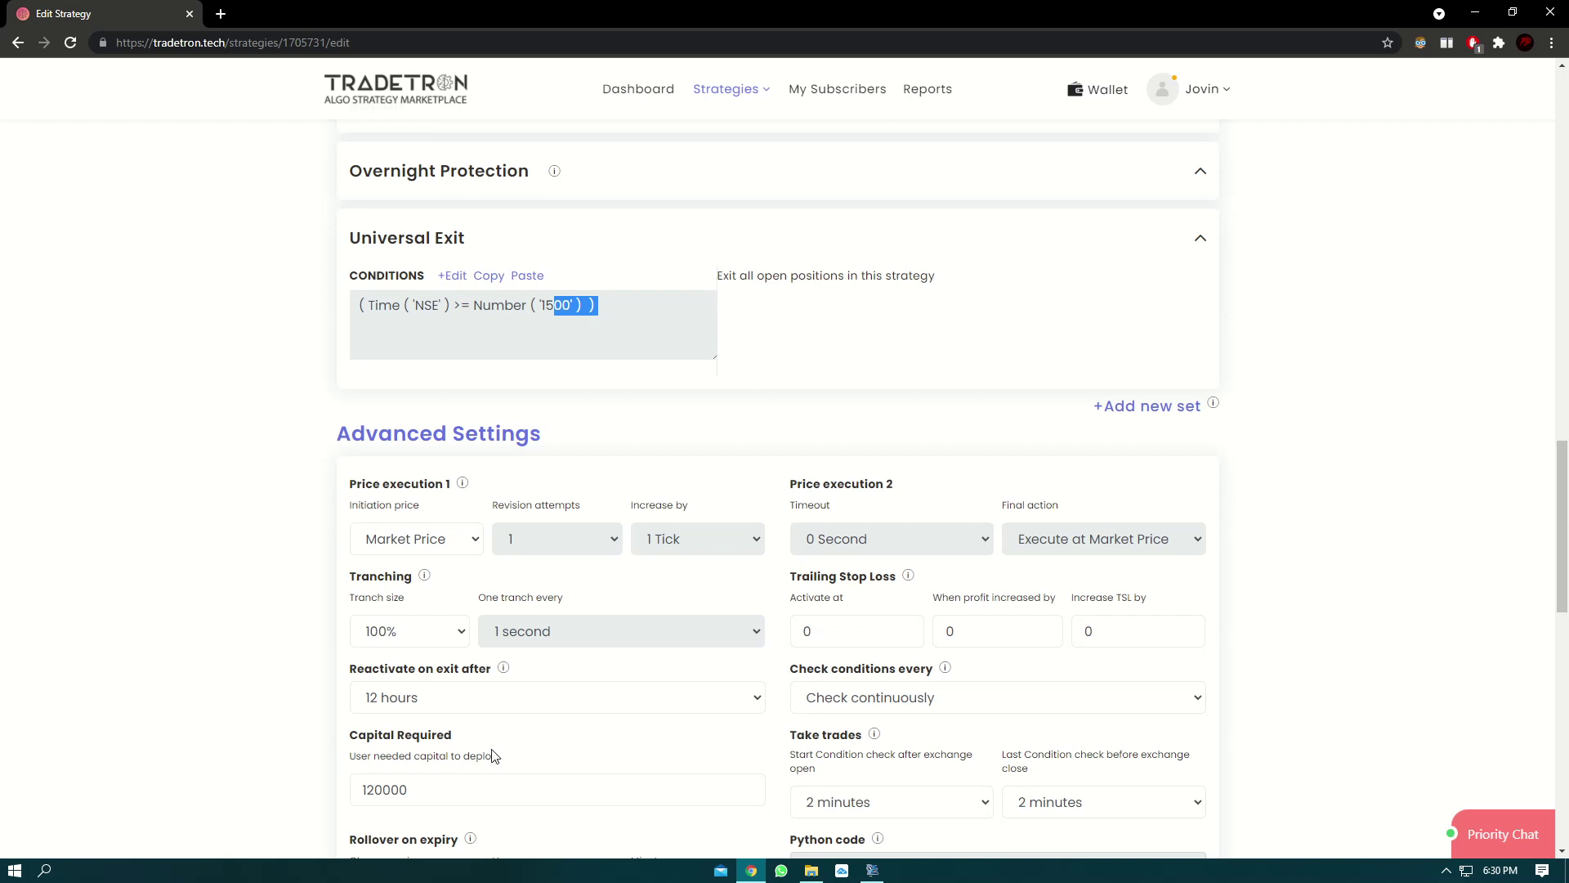
- Set both Take trades checks to 1 minute after exchange open and 1 minute before close
{"action": "left_click_drag", "start_coordinate": [451, 669], "coordinate": [492, 670]}
{"action": "scroll", "coordinate": [936, 705], "scroll_direction": "down", "scroll_amount": 3}
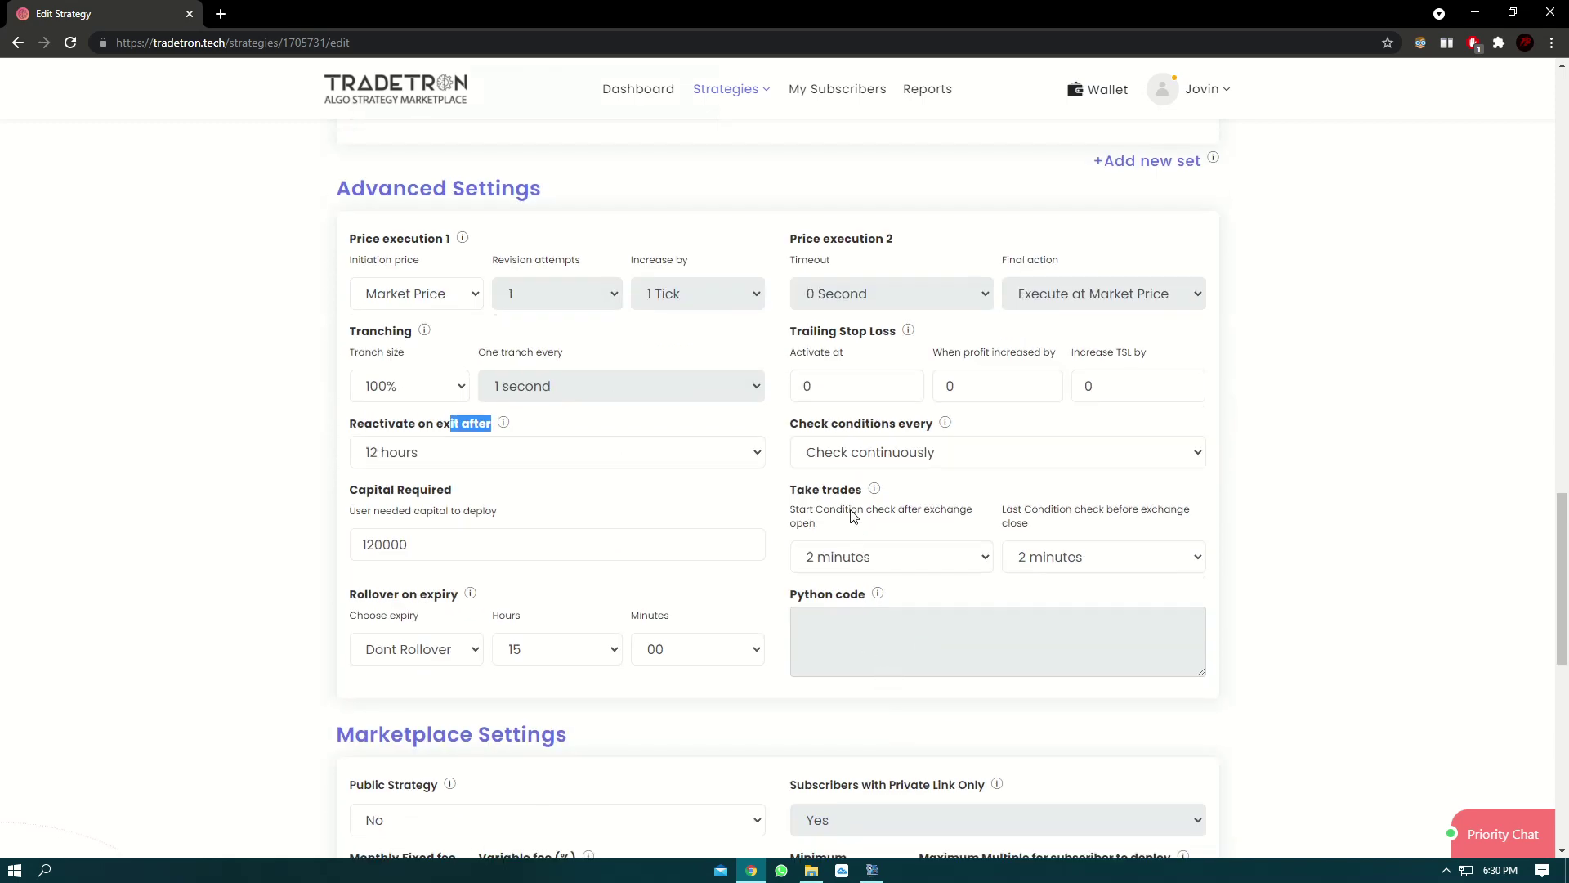
{"action": "left_click_drag", "start_coordinate": [855, 515], "coordinate": [844, 553]}
{"action": "left_click", "coordinate": [834, 537]}
{"action": "left_click", "coordinate": [894, 553]}
{"action": "left_click", "coordinate": [874, 583]}
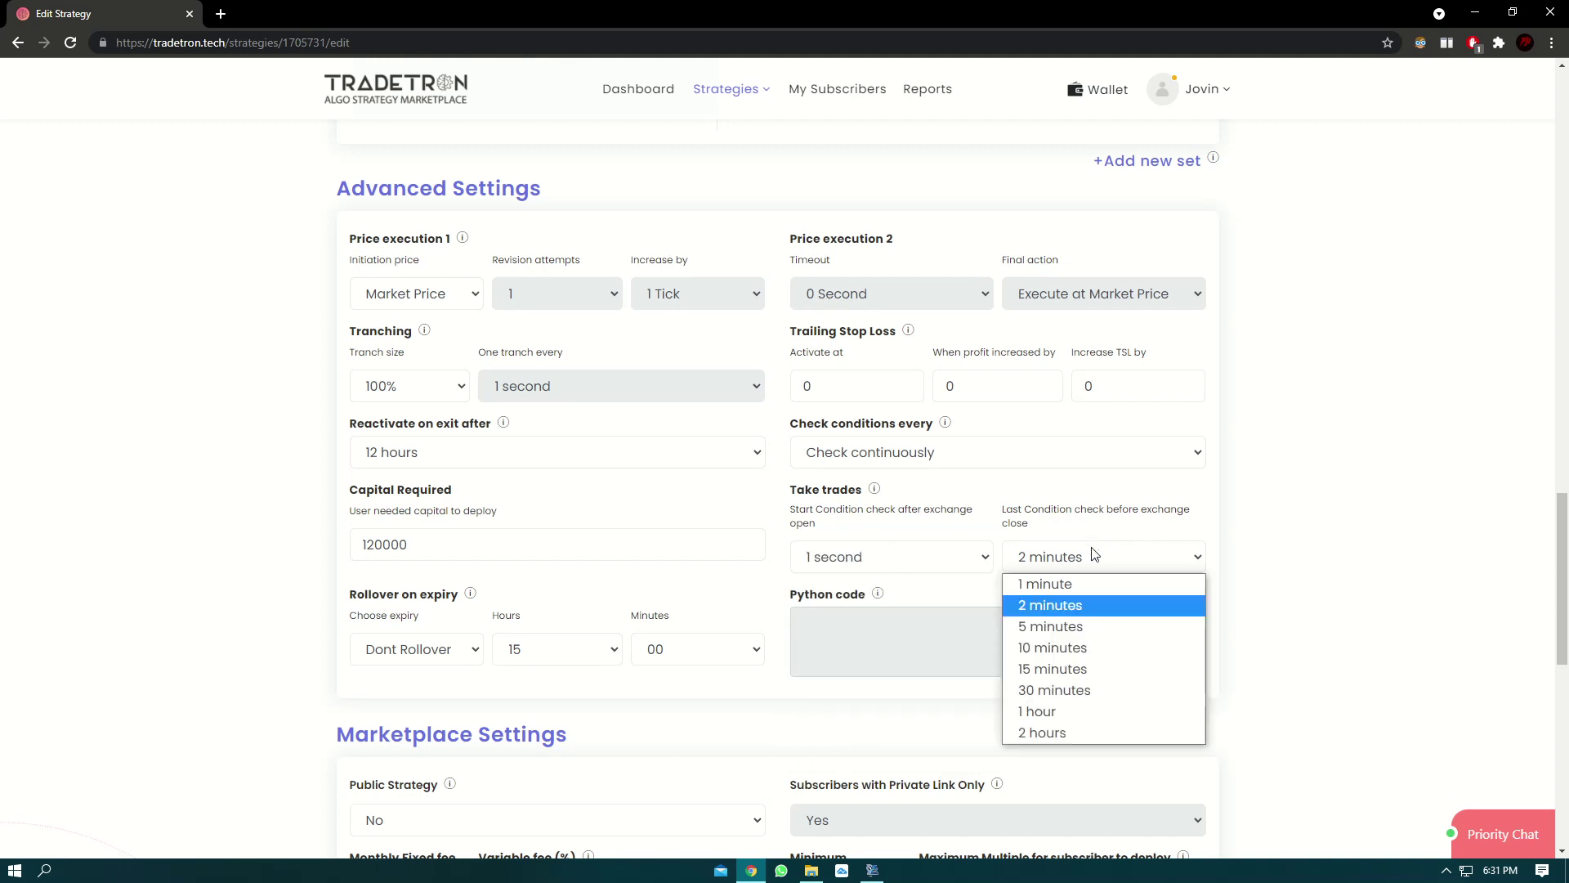
{"action": "left_click", "coordinate": [1058, 583]}
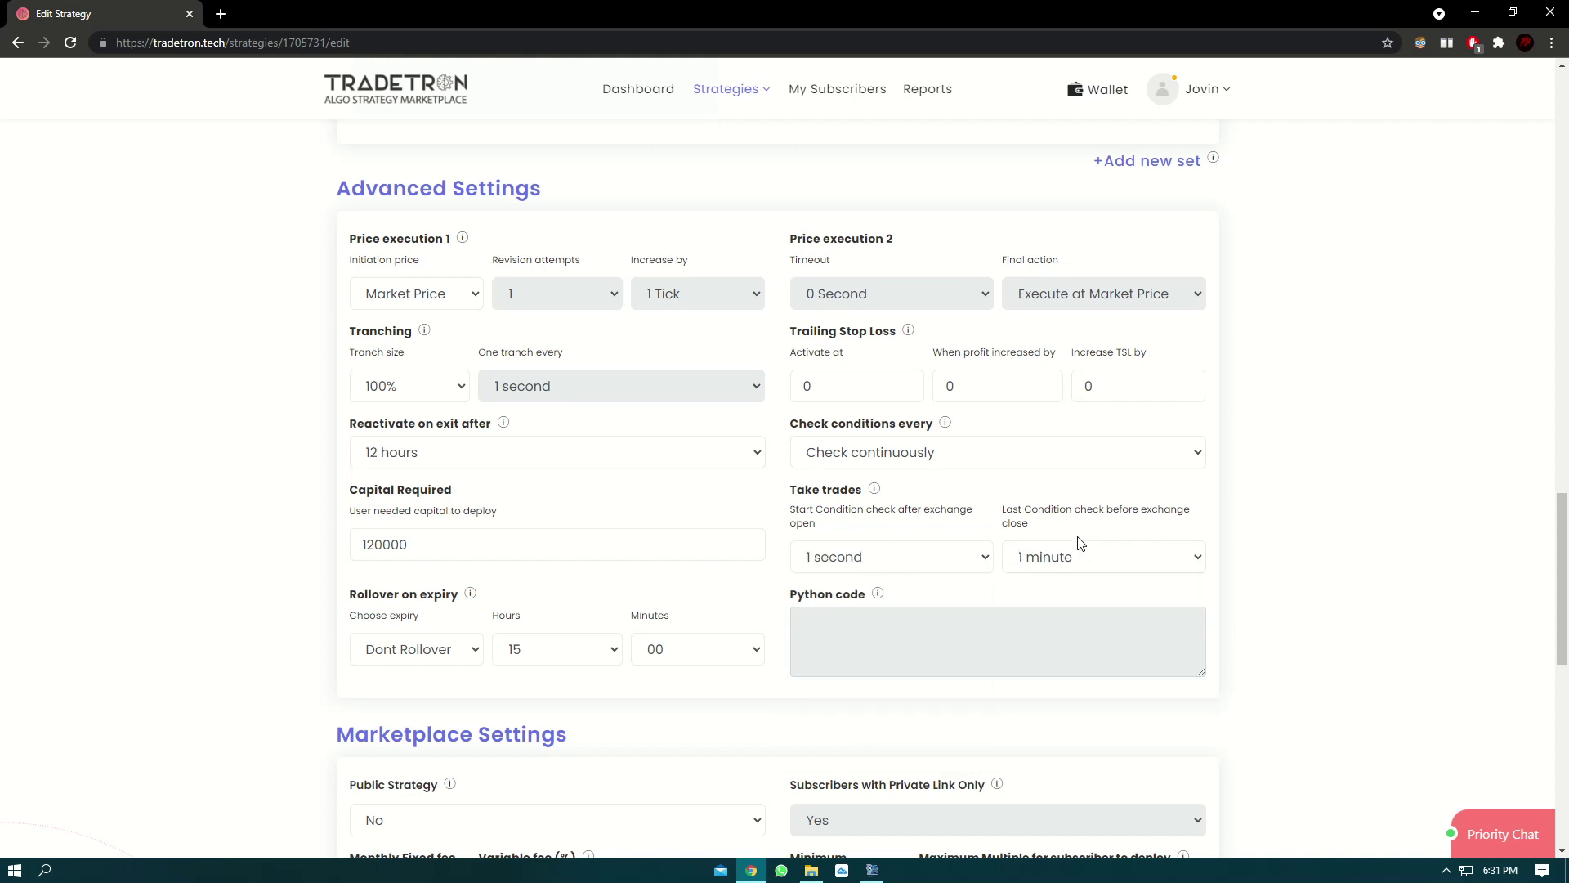
{"action": "left_click", "coordinate": [862, 570]}
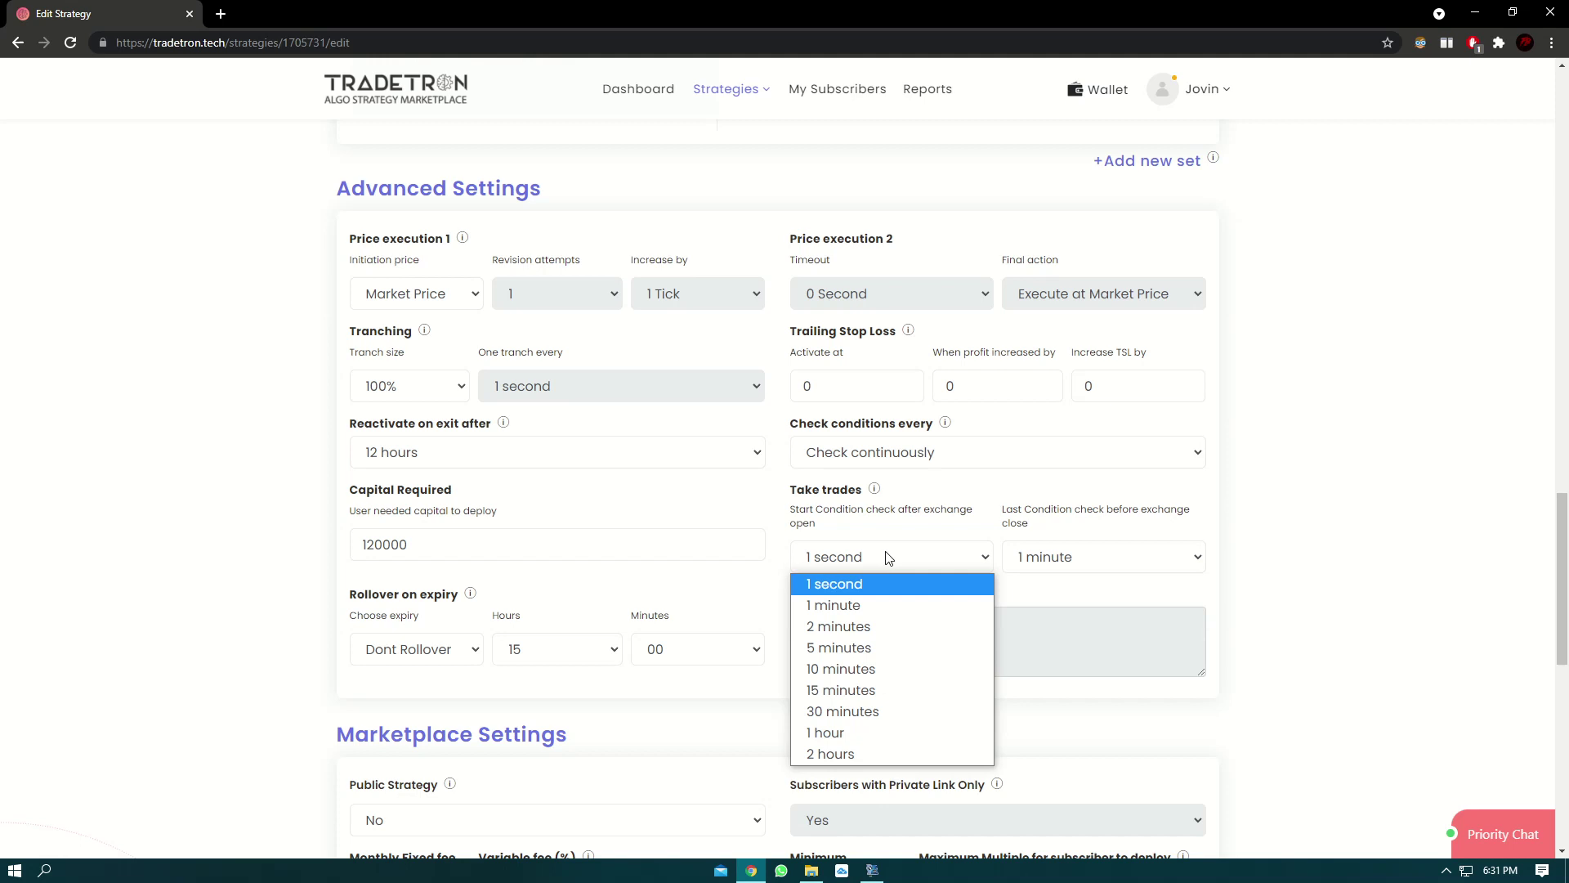
{"action": "left_click", "coordinate": [842, 612]}
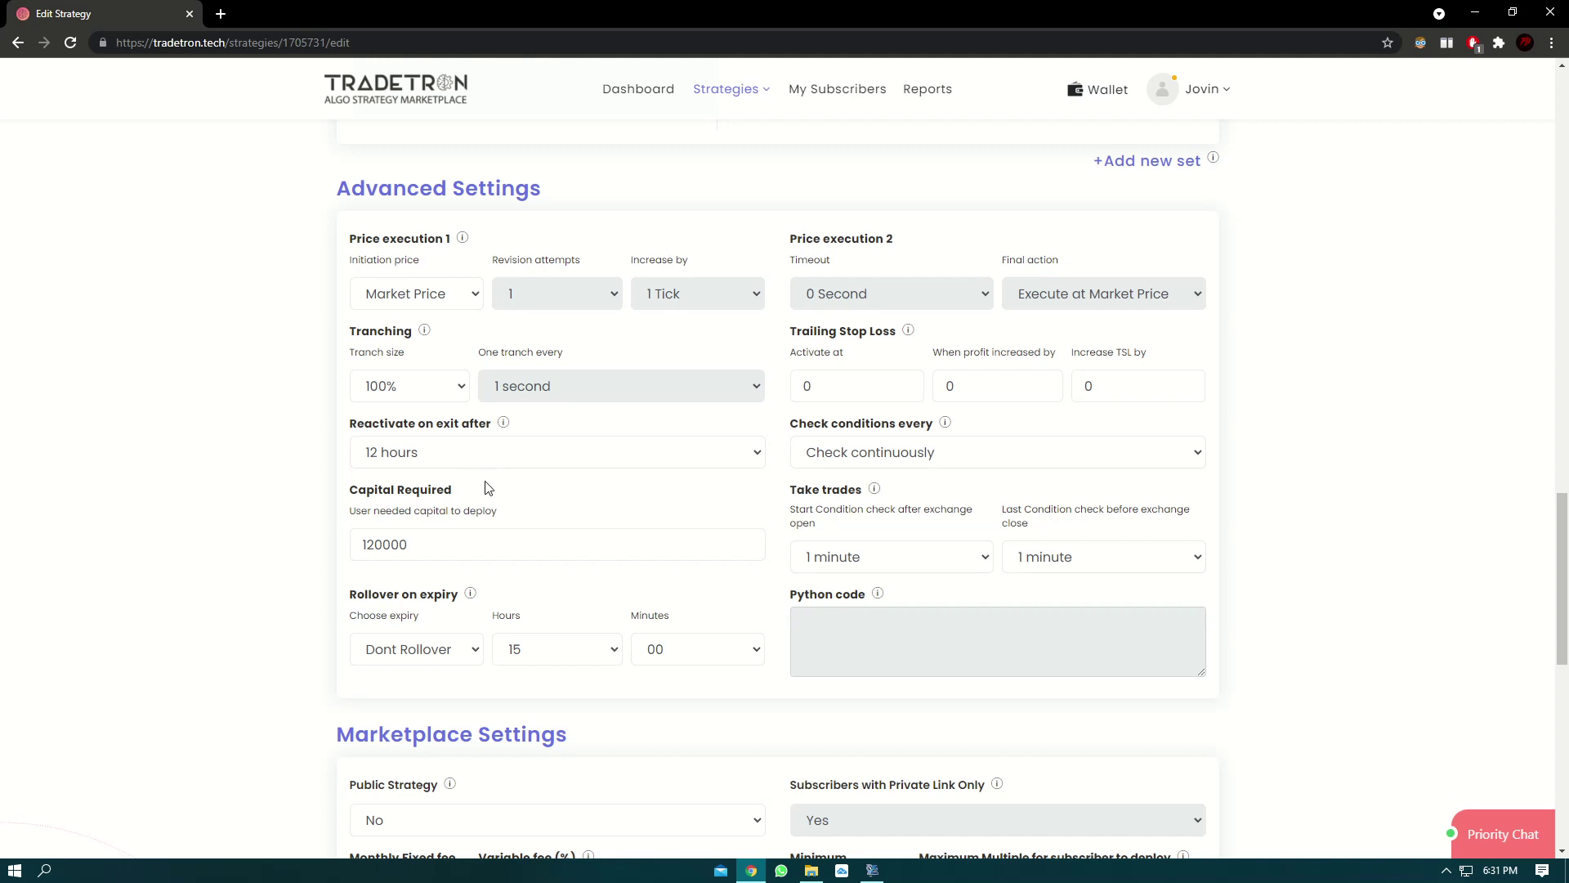
- Replace the Capital Required value of 120000 with 50000
{"action": "left_click_drag", "start_coordinate": [424, 544], "coordinate": [348, 550]}
{"action": "left_click", "coordinate": [503, 547]}
{"action": "left_click_drag", "start_coordinate": [503, 546], "coordinate": [350, 550]}
{"action": "left_click", "coordinate": [447, 546]}
{"action": "key", "text": "BackSpace"}
{"action": "key", "text": "BackSpace"}
{"action": "key", "text": "BackSpace"}
{"action": "key", "text": "BackSpace"}
{"action": "key", "text": "BackSpace"}
{"action": "key", "text": "BackSpace"}
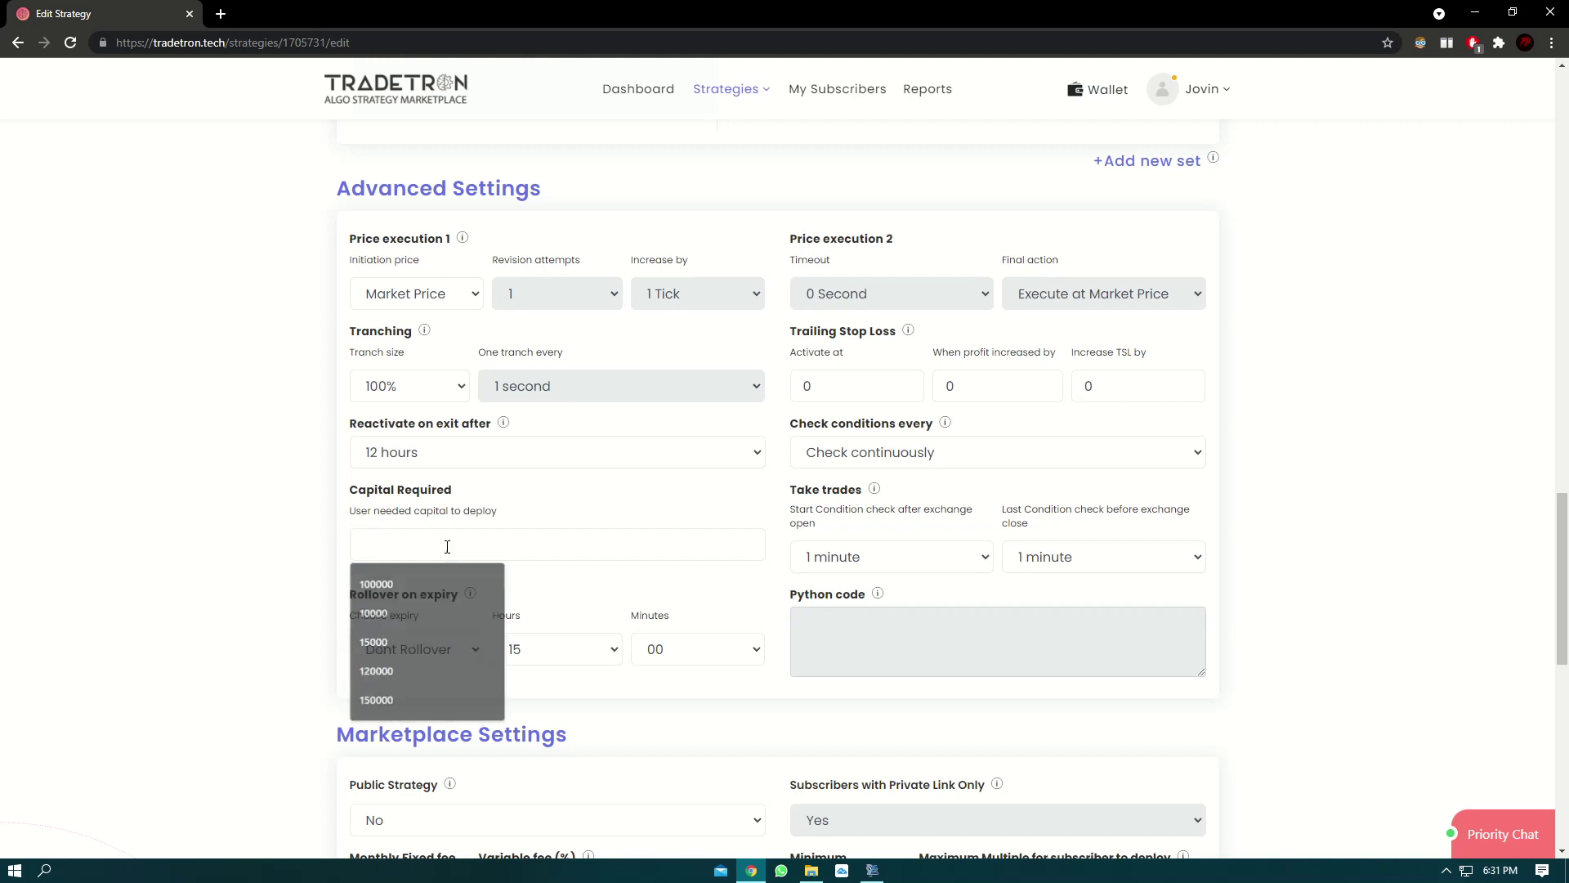
{"action": "type", "text": "5000"}
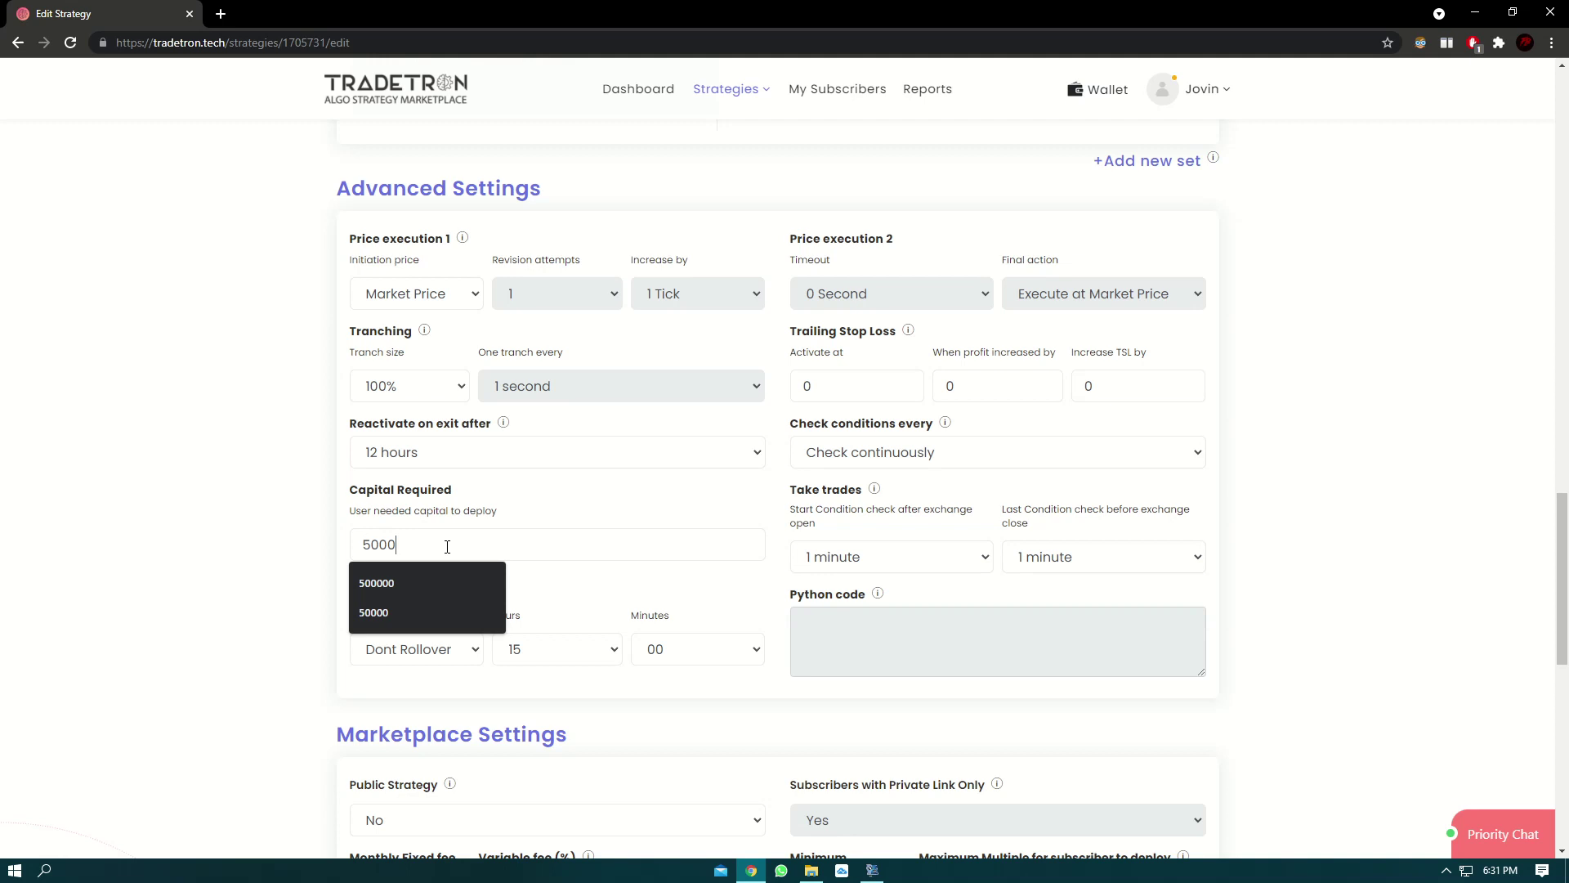
{"action": "type", "text": "00"}
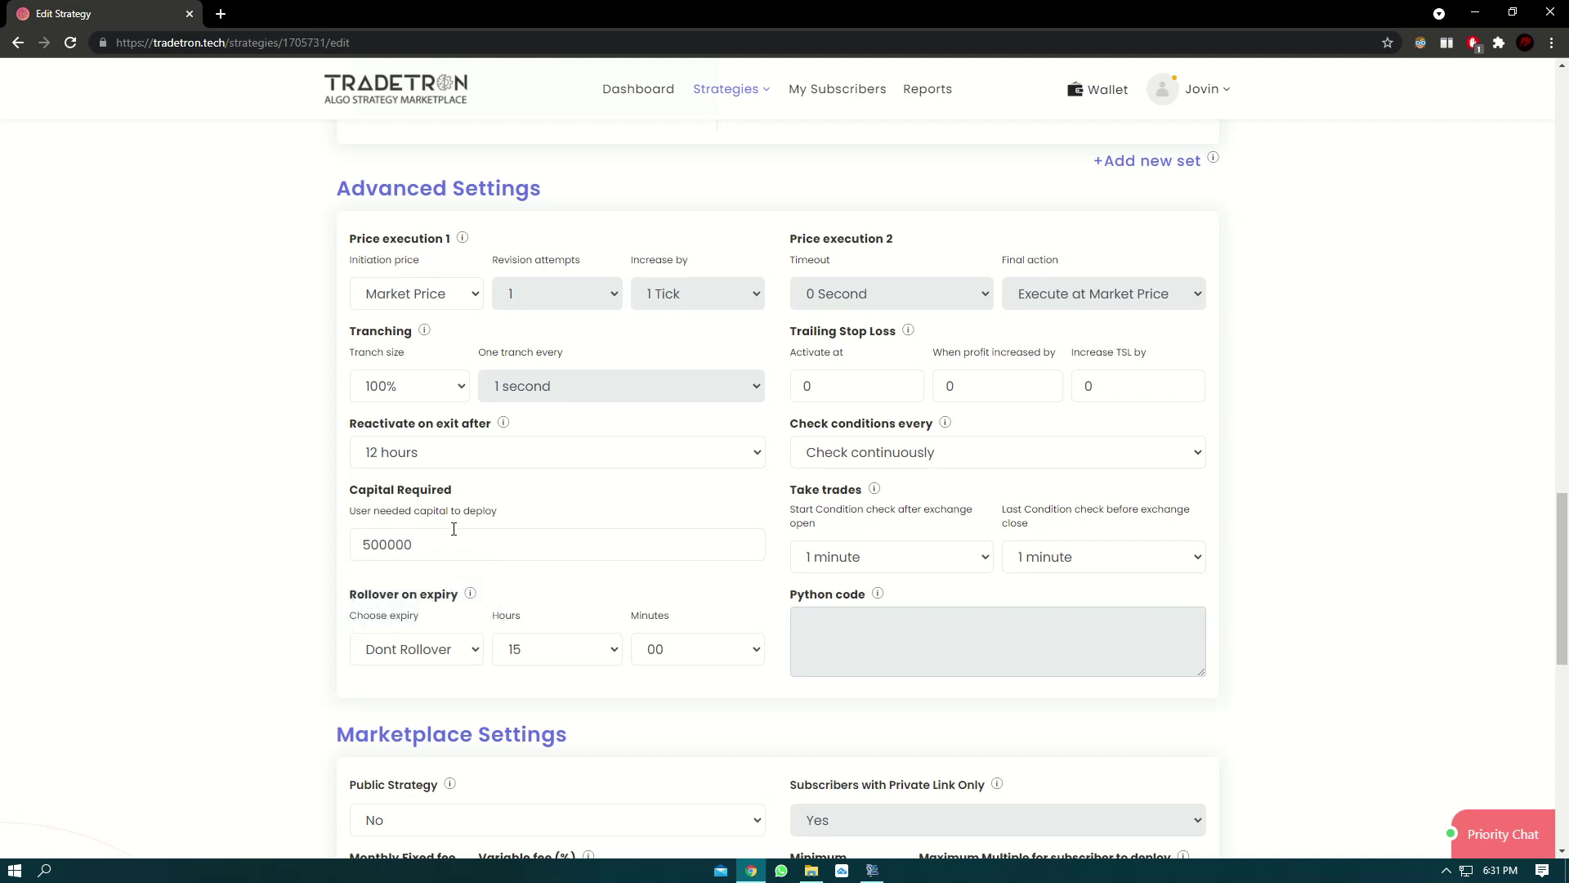
{"action": "key", "text": "BackSpace"}
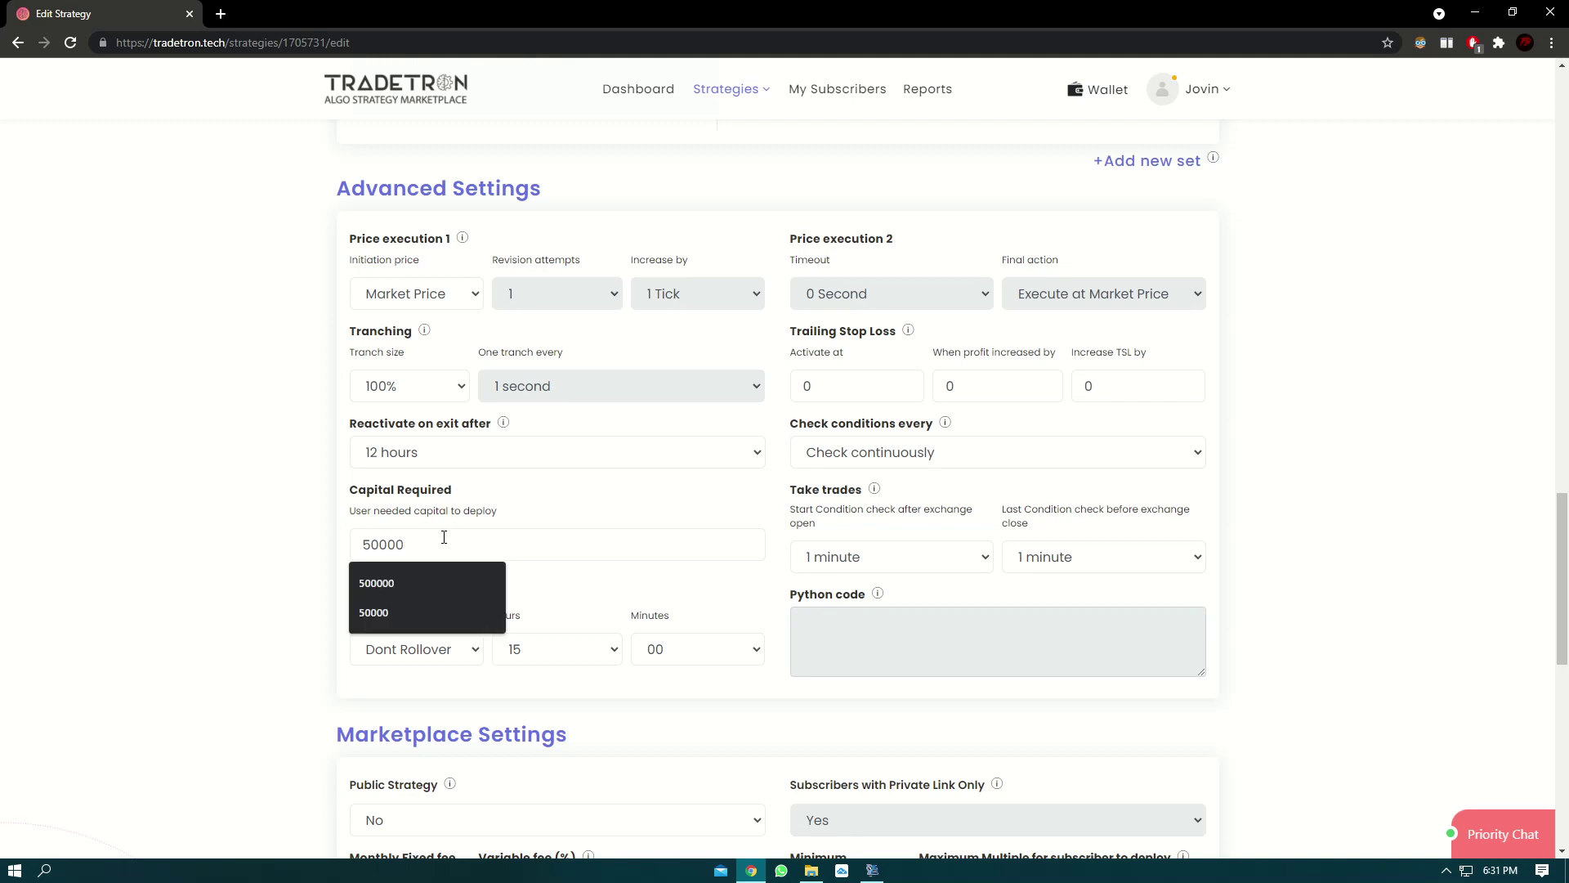
{"action": "left_click", "coordinate": [572, 504]}
{"action": "scroll", "coordinate": [604, 601], "scroll_direction": "down", "scroll_amount": 3}
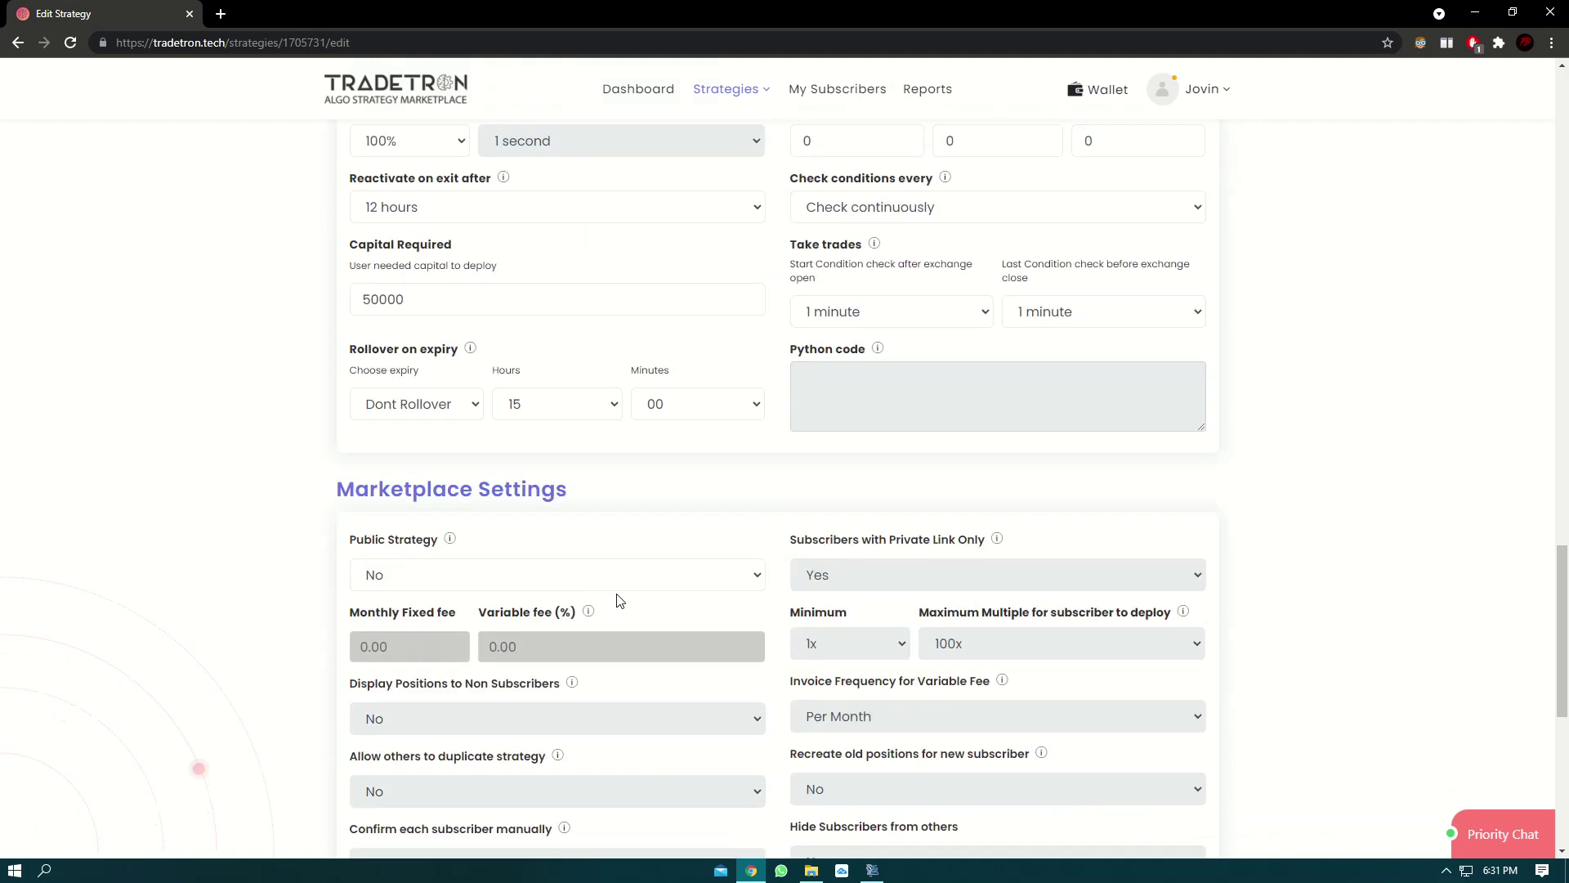
{"action": "scroll", "coordinate": [671, 572], "scroll_direction": "up", "scroll_amount": 5}
{"action": "scroll", "coordinate": [772, 558], "scroll_direction": "up", "scroll_amount": 2}
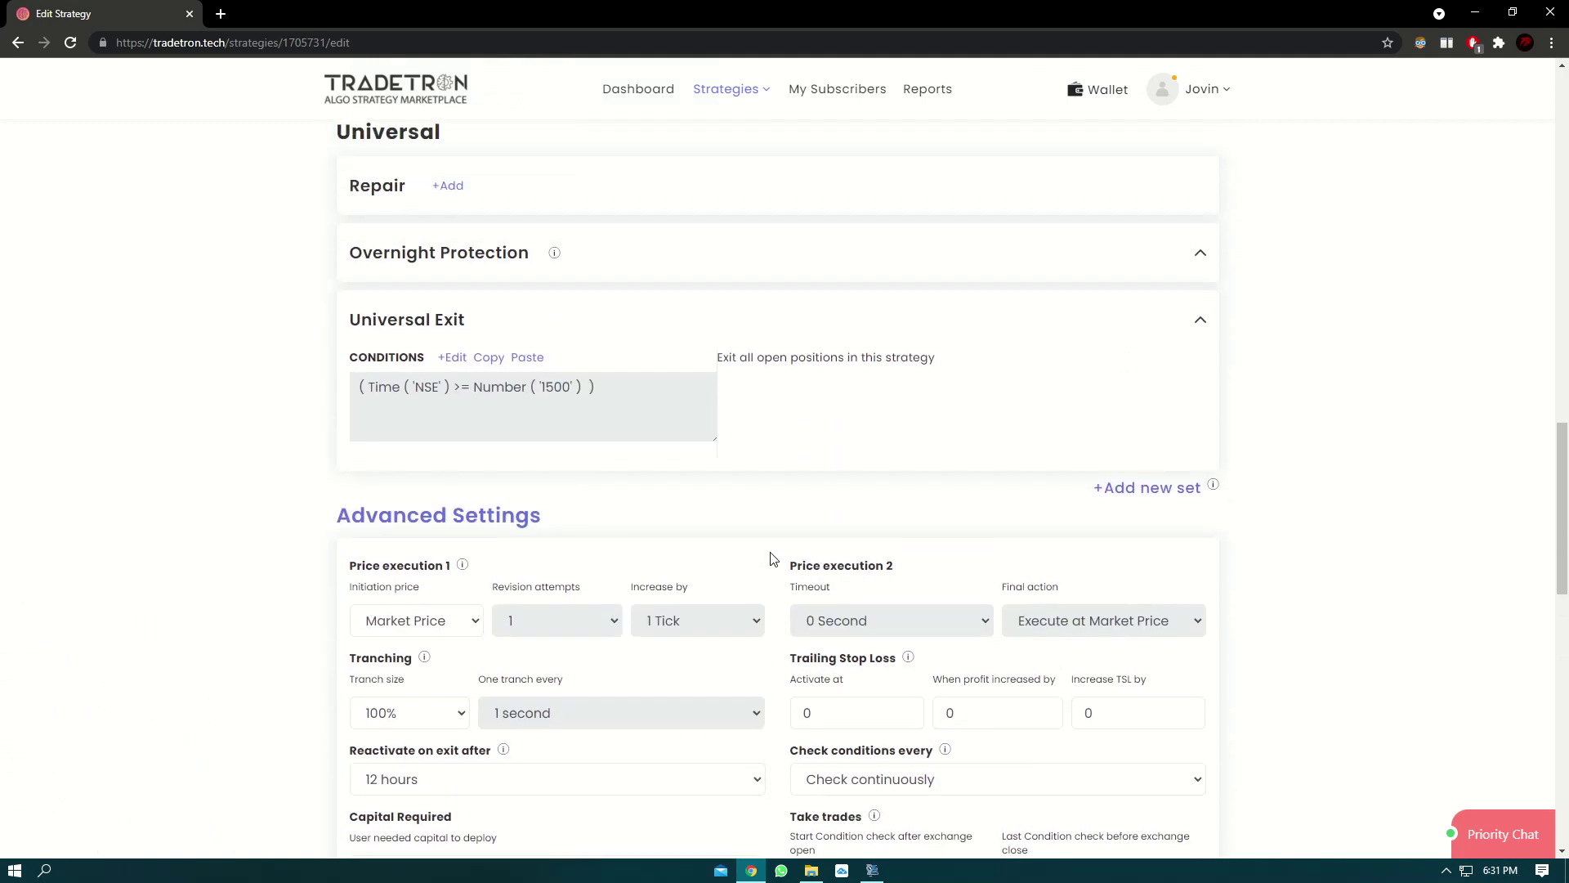